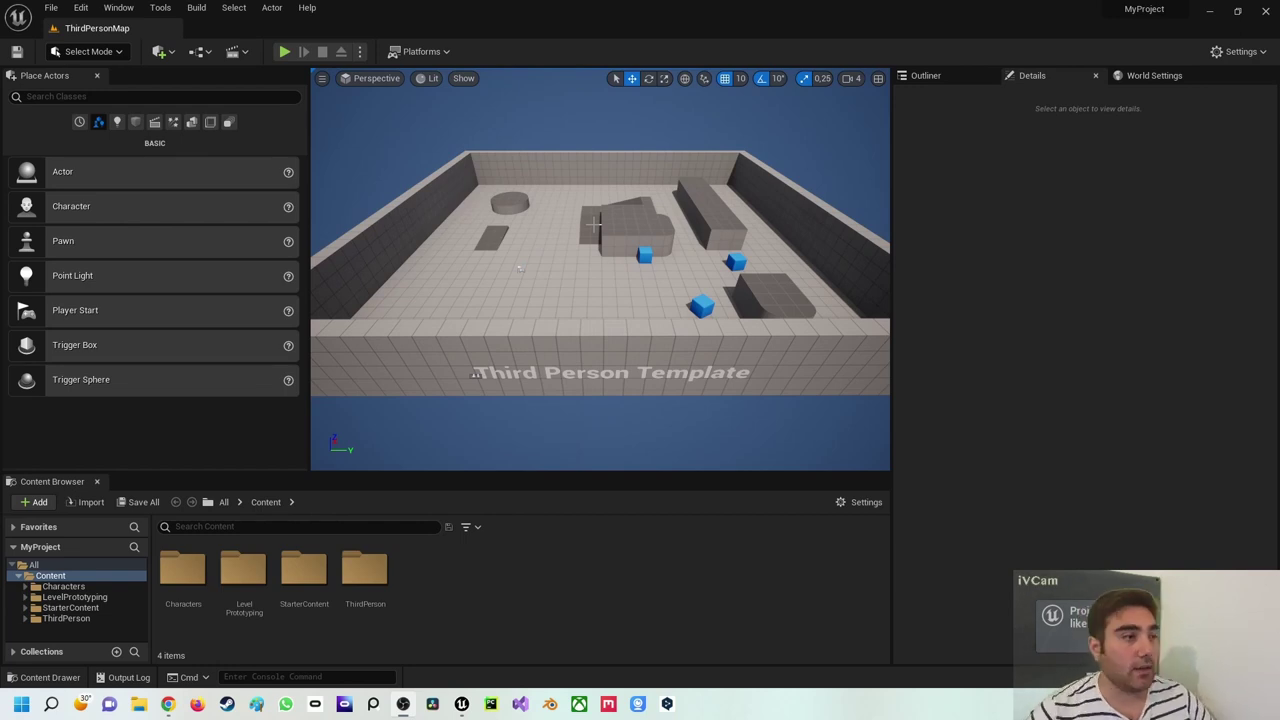
# Fly the viewport forward to the blue cube and the corridor beside it
pyautogui.moveTo(569, 238)
pyautogui.mouseDown(button='right')
pyautogui.moveTo(562, 205)
pyautogui.moveTo(453, 281)
pyautogui.mouseUp(button='right')
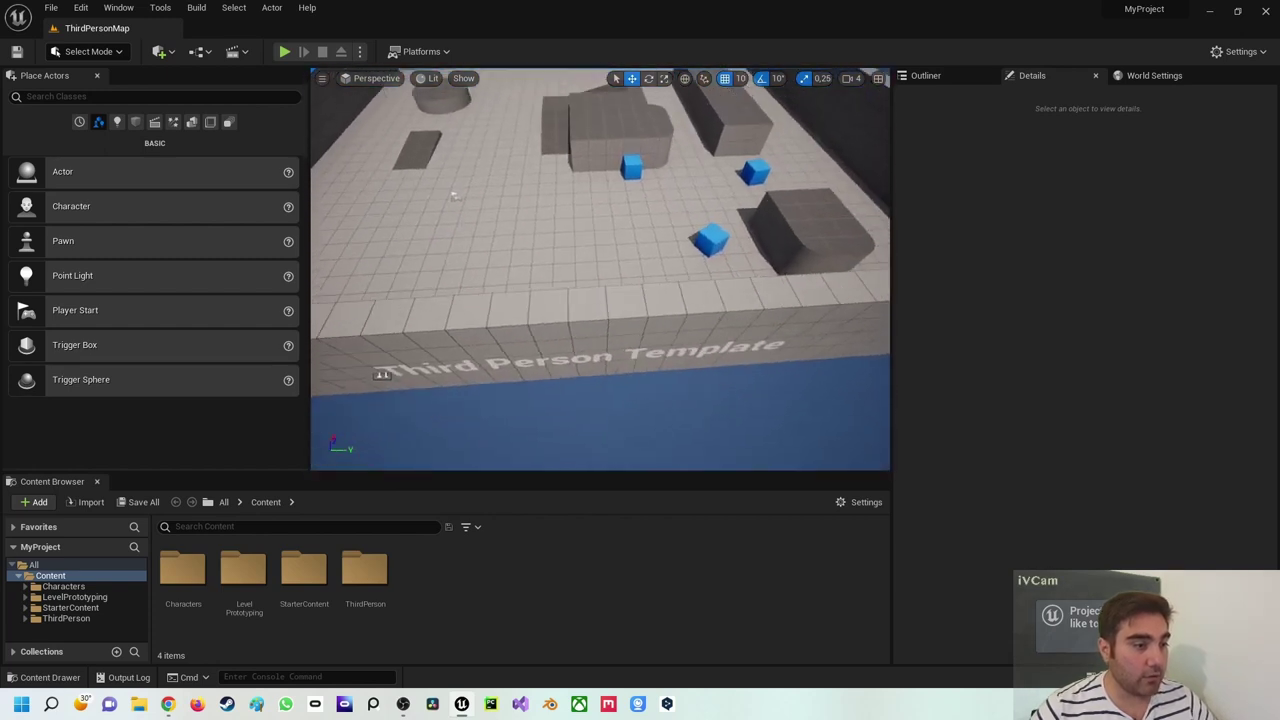
pyautogui.scroll(2, 457, 280)
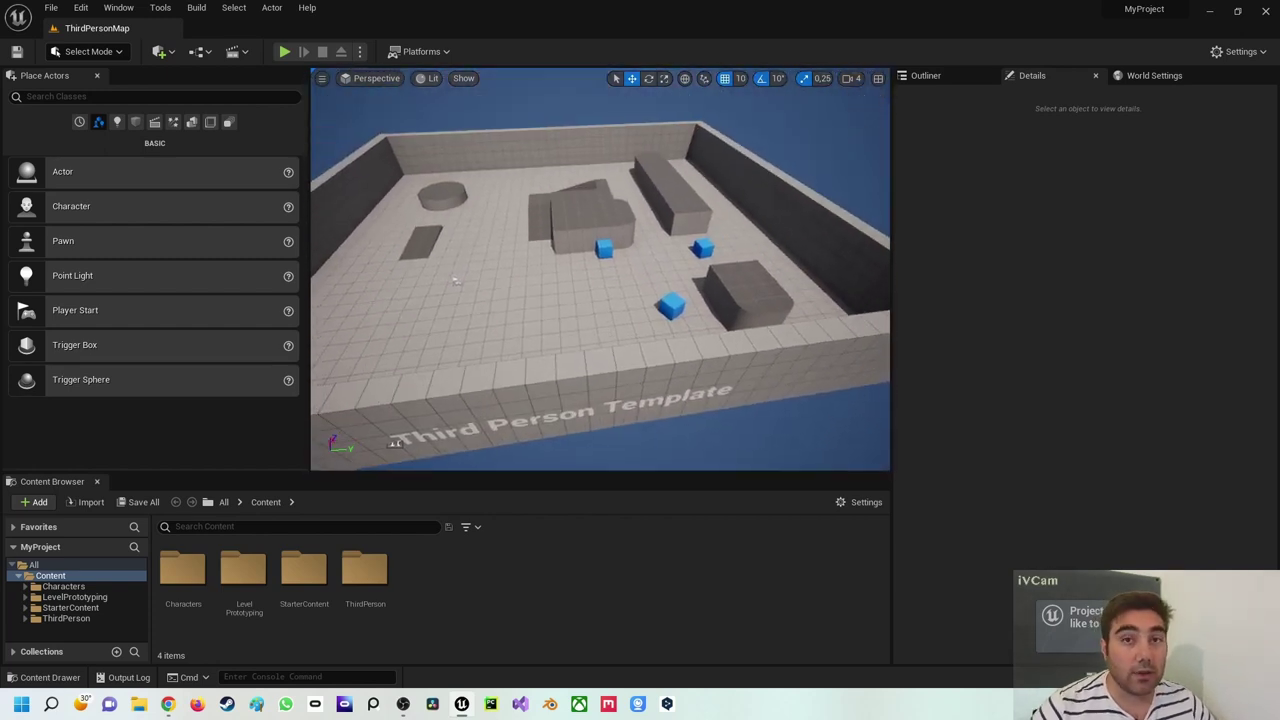
pyautogui.scroll(3, 480, 277)
pyautogui.scroll(3, 510, 274)
pyautogui.scroll(3, 540, 270)
pyautogui.moveTo(540, 270)
pyautogui.mouseDown(button='right')
pyautogui.moveTo(540, 230)
pyautogui.moveTo(588, 265)
pyautogui.mouseUp(button='right')
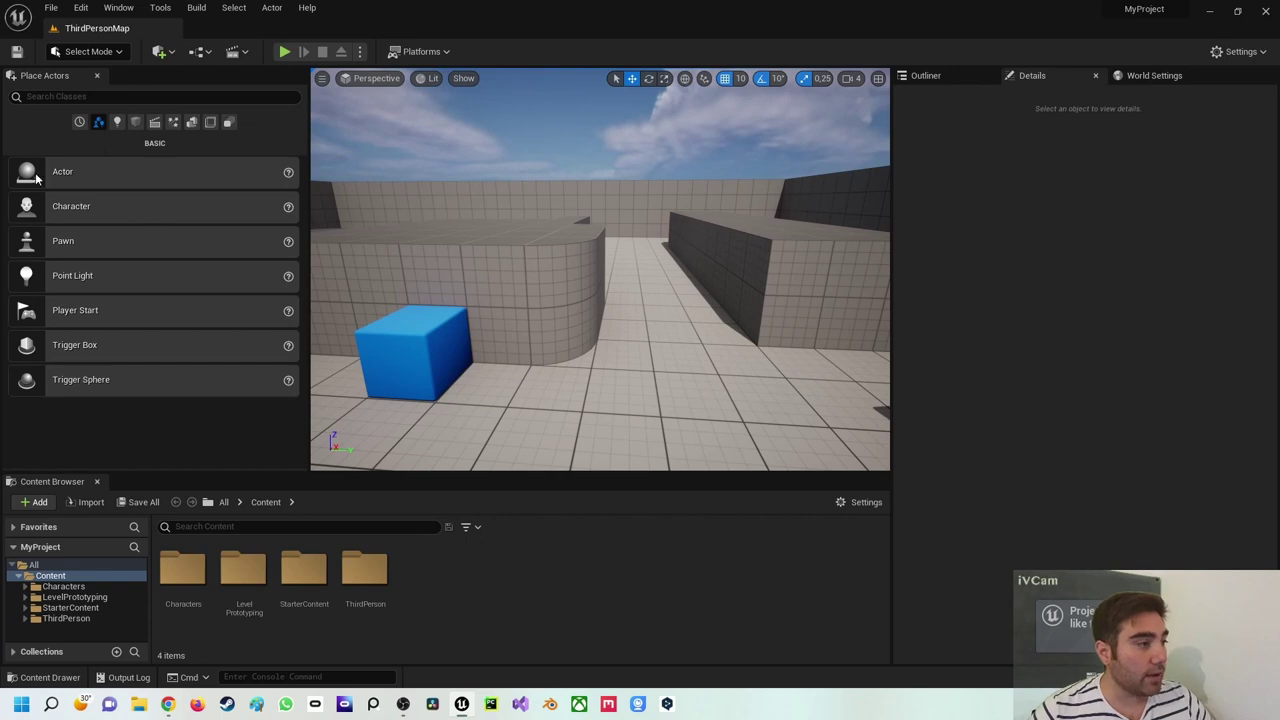
# Search the Place Actors list for 'trigger' to show only trigger actors
pyautogui.click(117, 9)
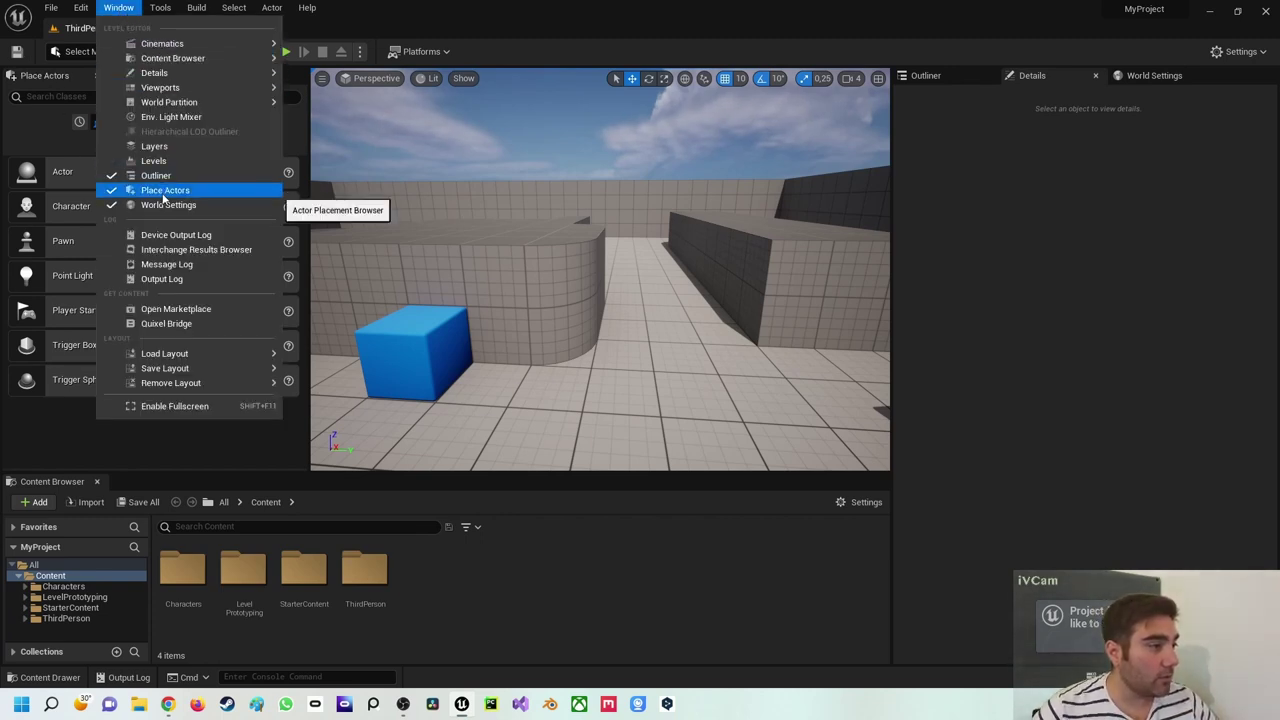
pyautogui.click(40, 127)
pyautogui.click(65, 97)
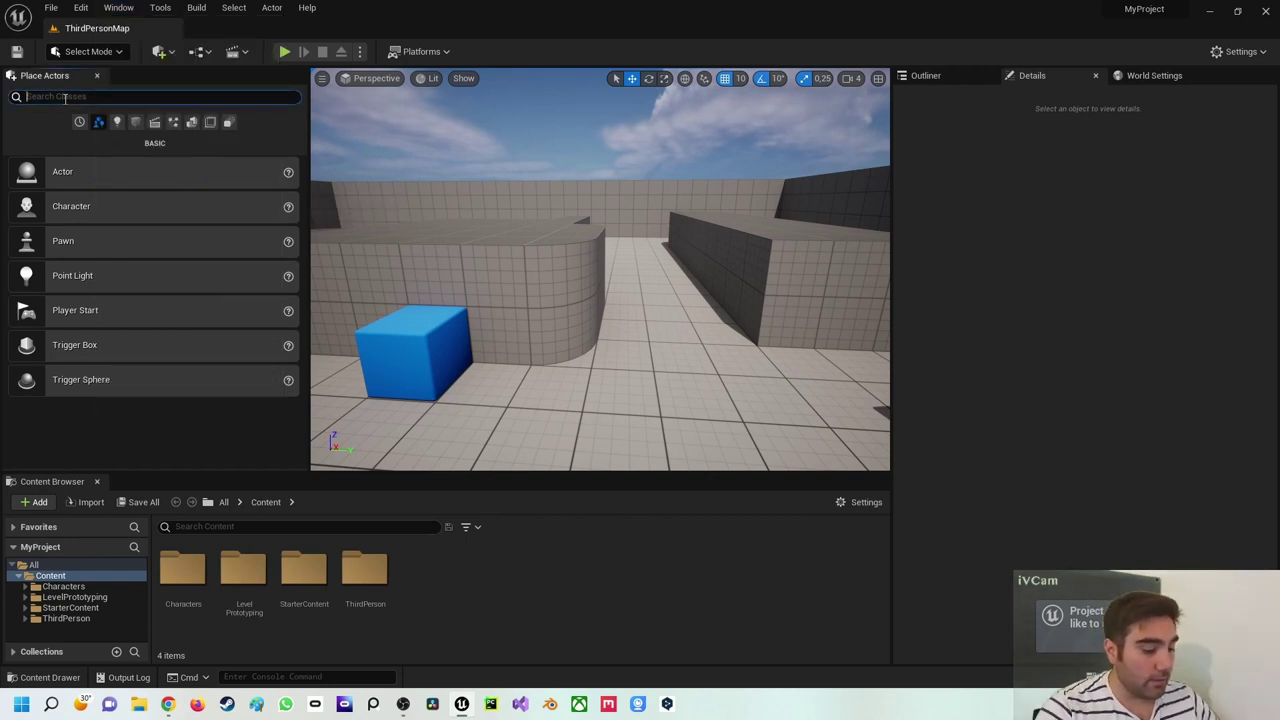
pyautogui.write('tri')
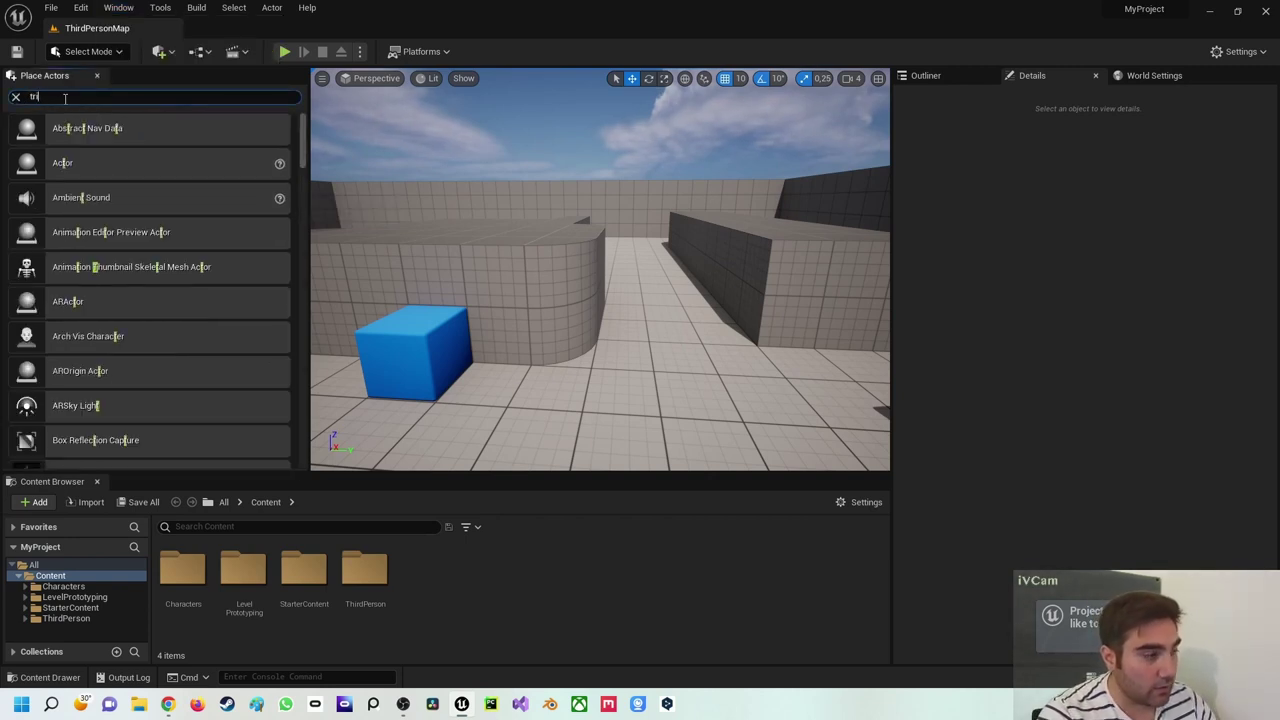
pyautogui.write('gger')
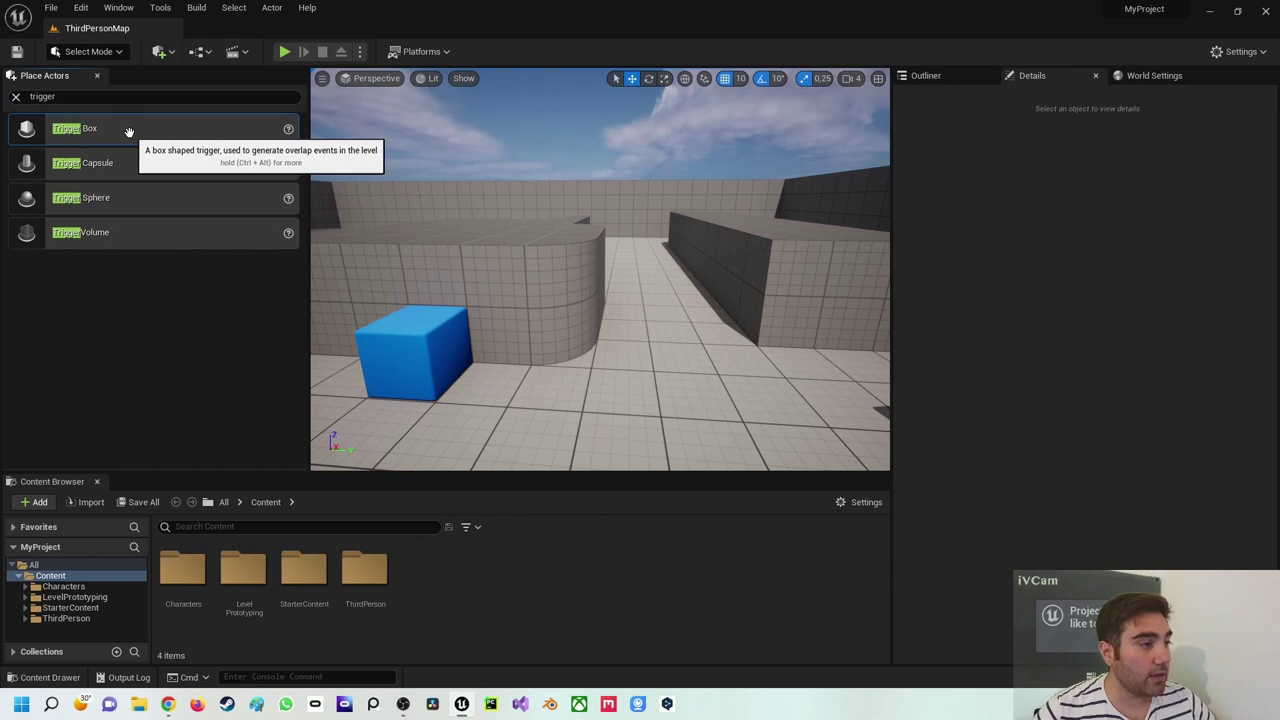
# Drop a Trigger Box into the corridor, focus on it and slide it further along X
pyautogui.moveTo(127, 132); pyautogui.dragTo(665, 347)
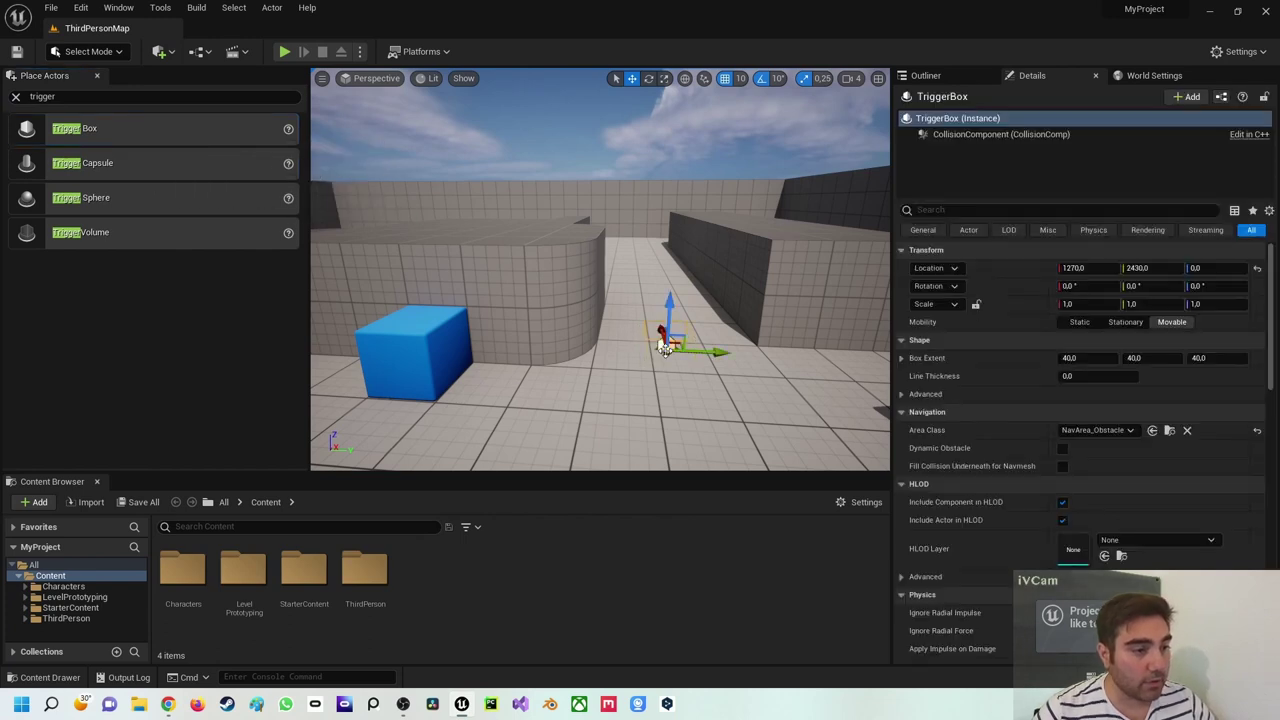
pyautogui.press('f')
pyautogui.moveTo(665, 347)
pyautogui.mouseDown(button='right')
pyautogui.moveTo(600, 340)
pyautogui.moveTo(640, 331)
pyautogui.mouseUp(button='right')
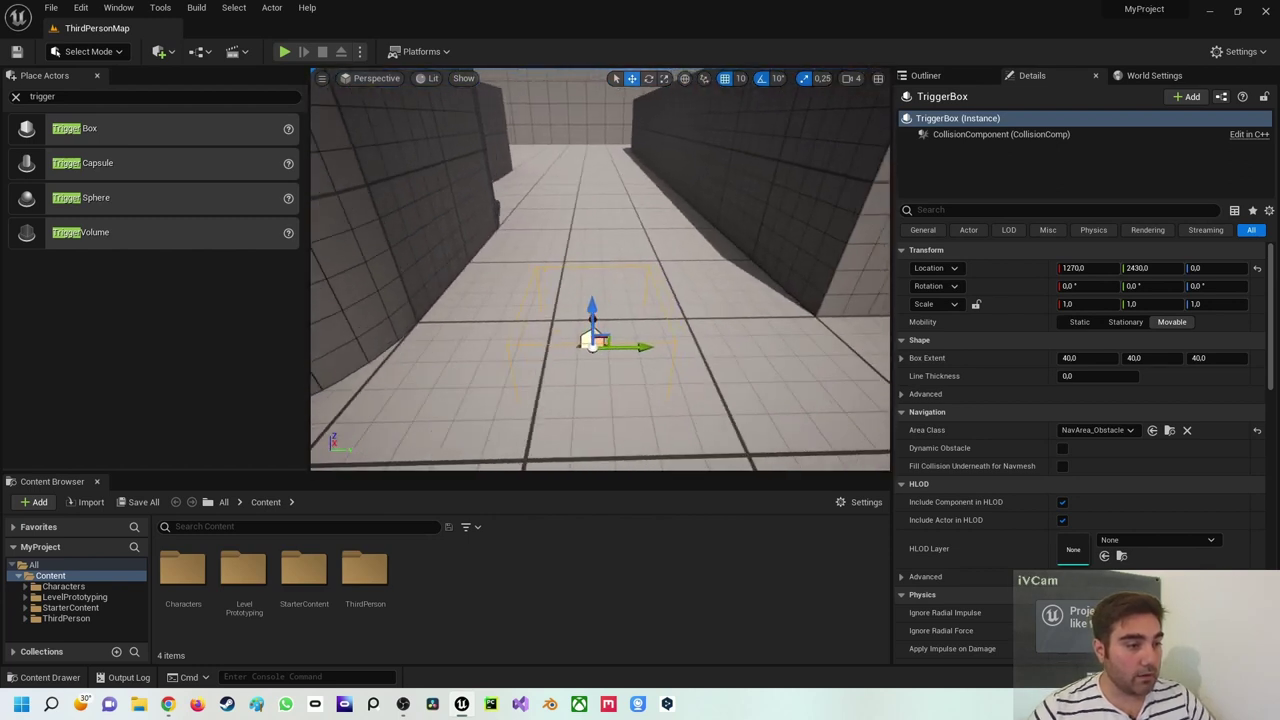
pyautogui.moveTo(587, 296); pyautogui.dragTo(632, 292)
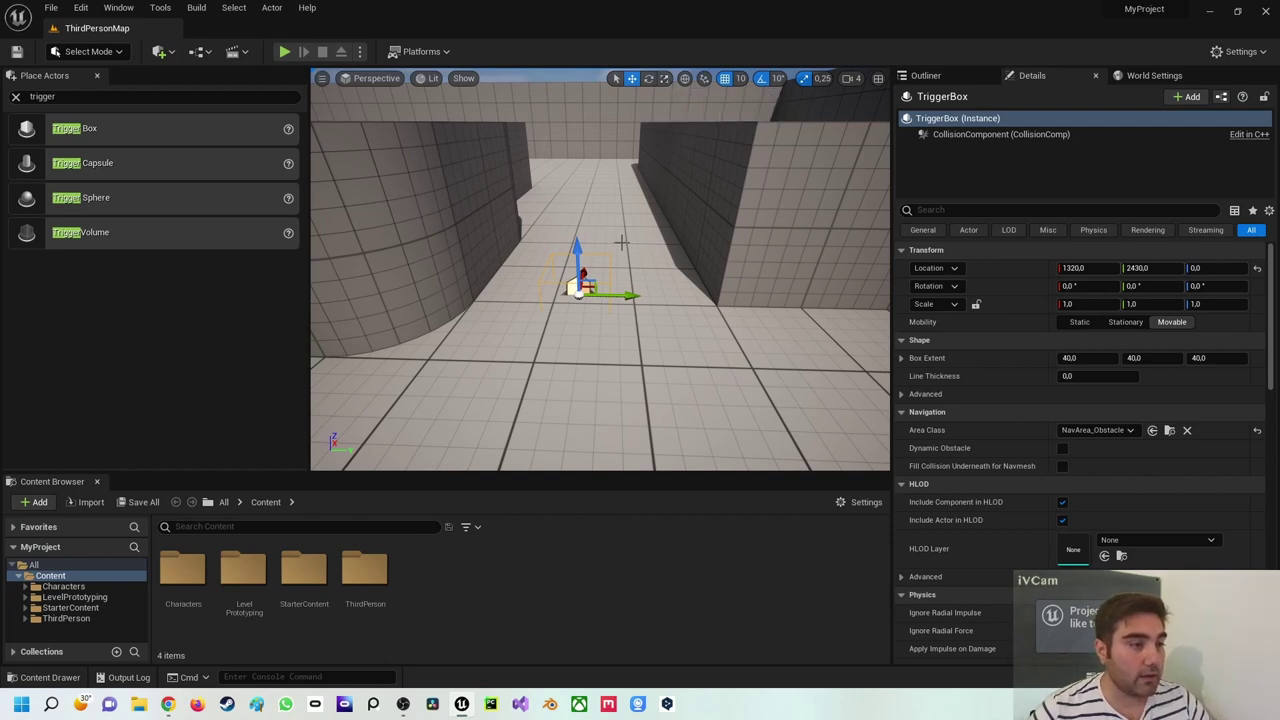
# Scale the trigger box to extent 40 × 171.25 × 193.75 and raise it to Z 50
pyautogui.press('r')
pyautogui.moveTo(622, 297); pyautogui.dragTo(630, 296)
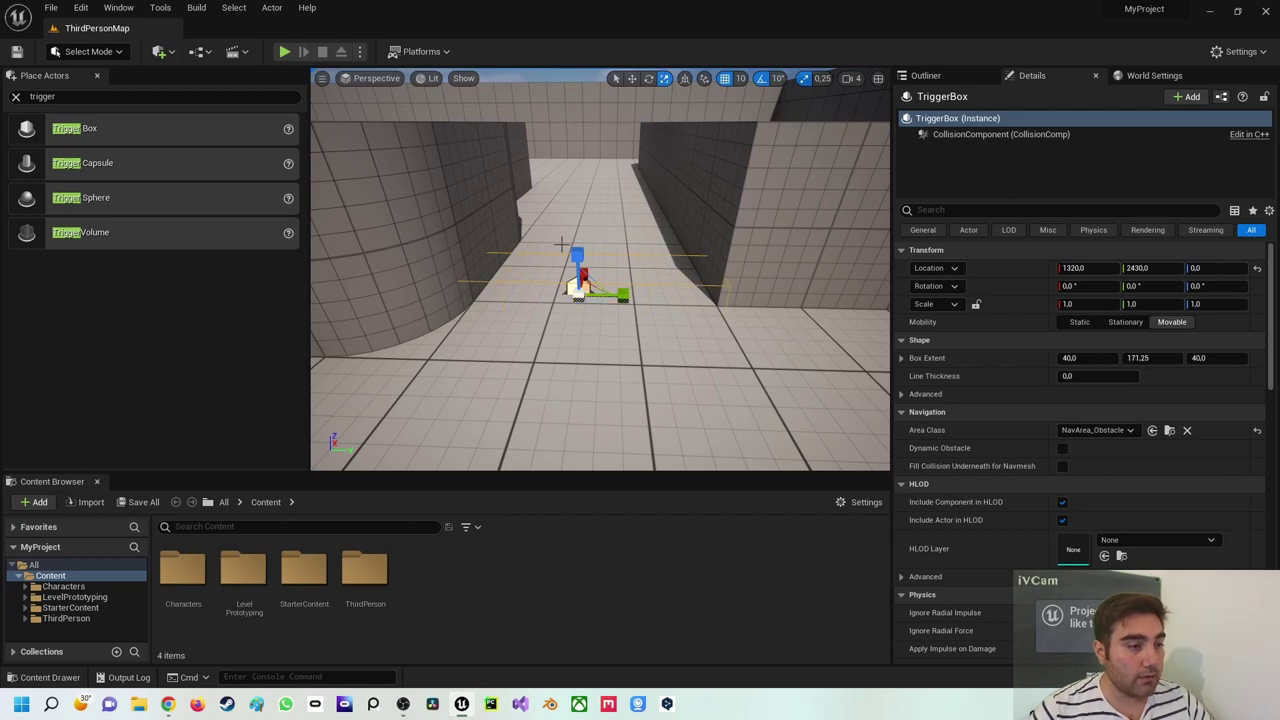
pyautogui.moveTo(577, 252); pyautogui.dragTo(577, 190)
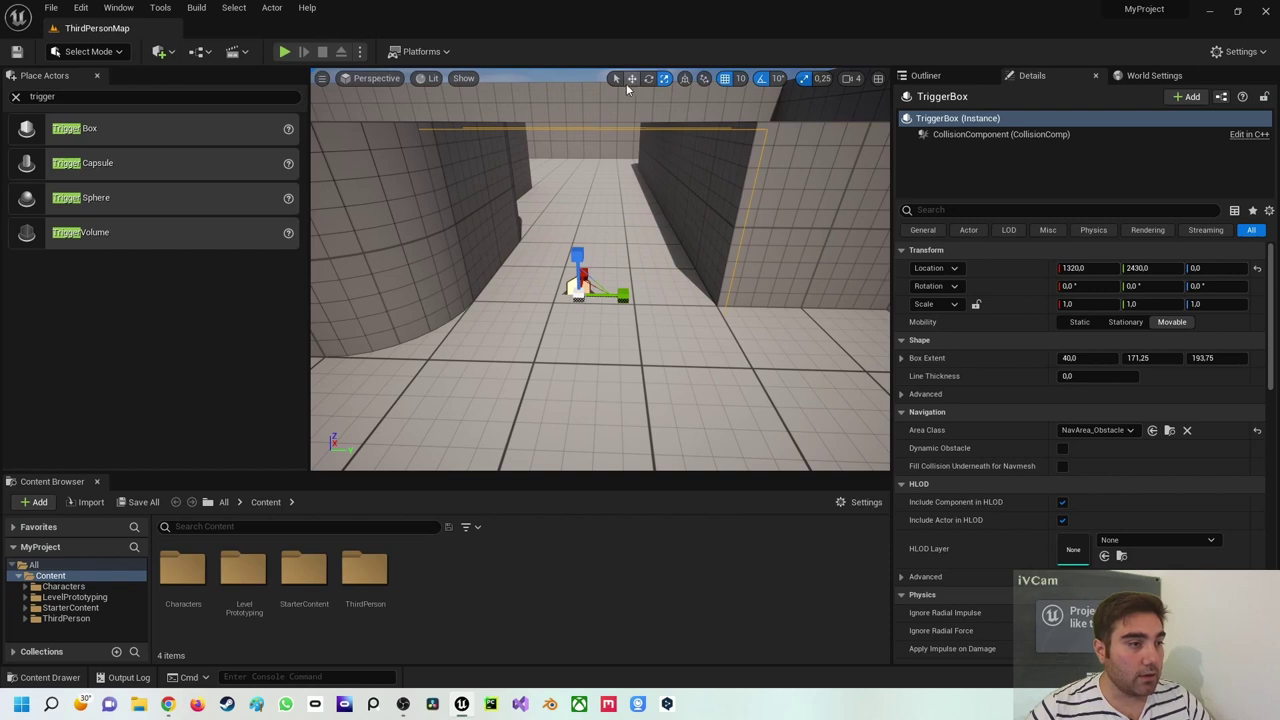
pyautogui.click(632, 78)
pyautogui.moveTo(577, 250); pyautogui.dragTo(535, 211)
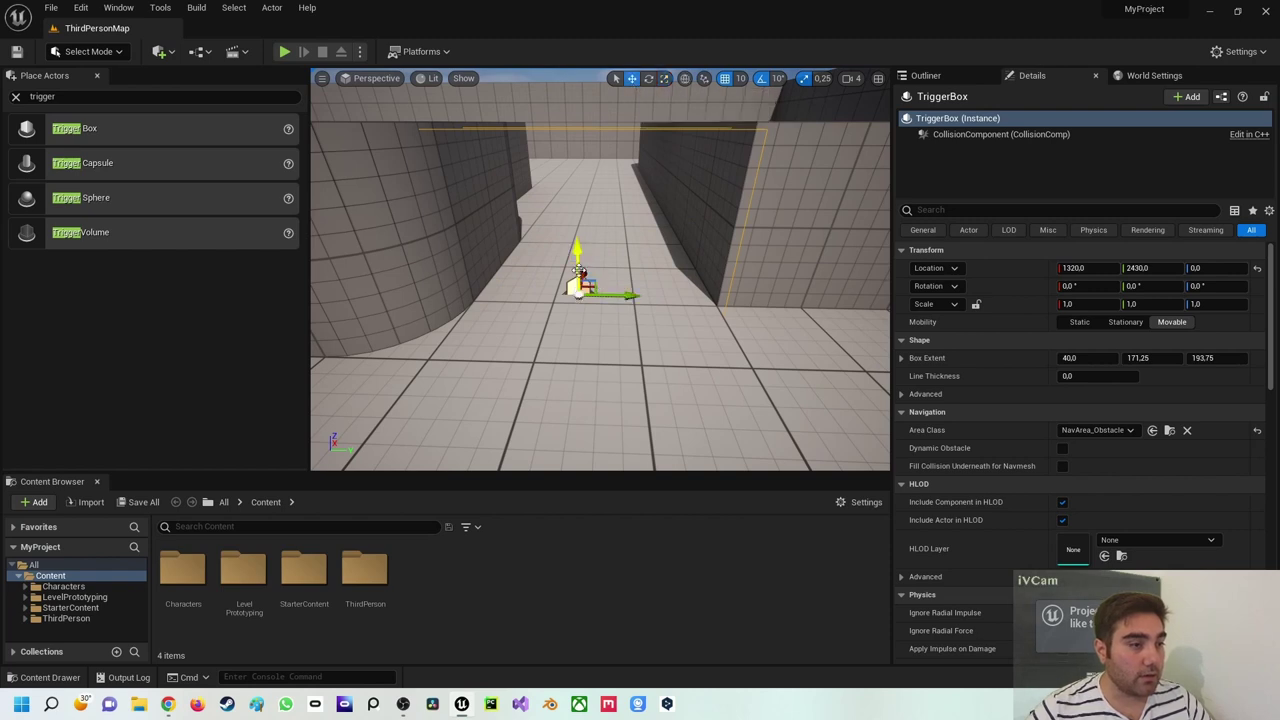
pyautogui.moveTo(535, 211); pyautogui.dragTo(540, 230, button='right')
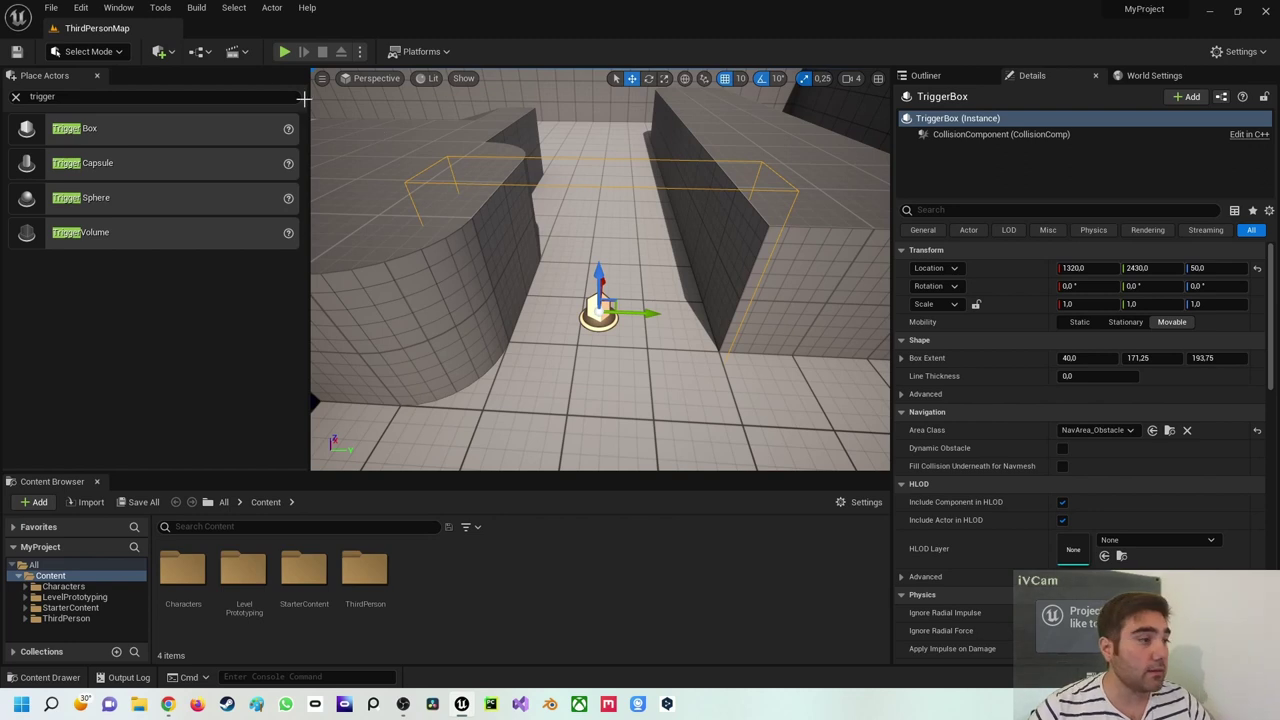
# Open the ThirdPersonMap Level Blueprint from the Blueprints dropdown and dock it beside the level editor
pyautogui.click(203, 51)
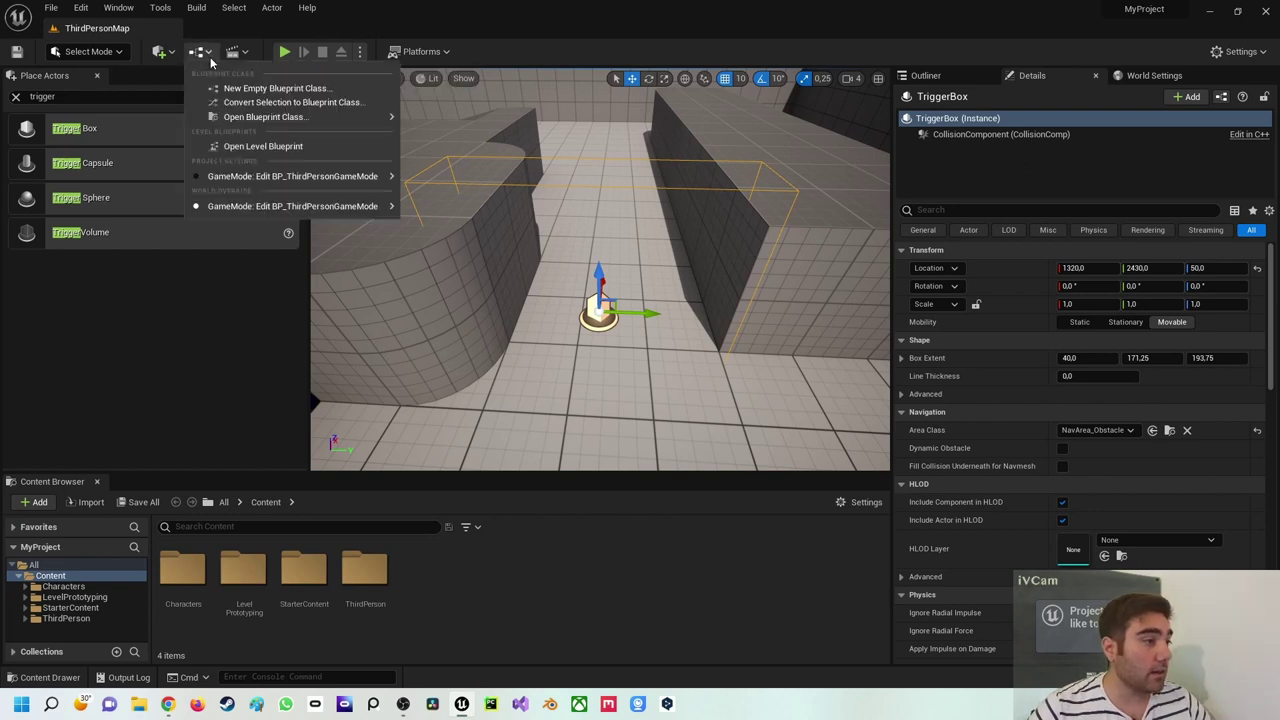
pyautogui.click(256, 147)
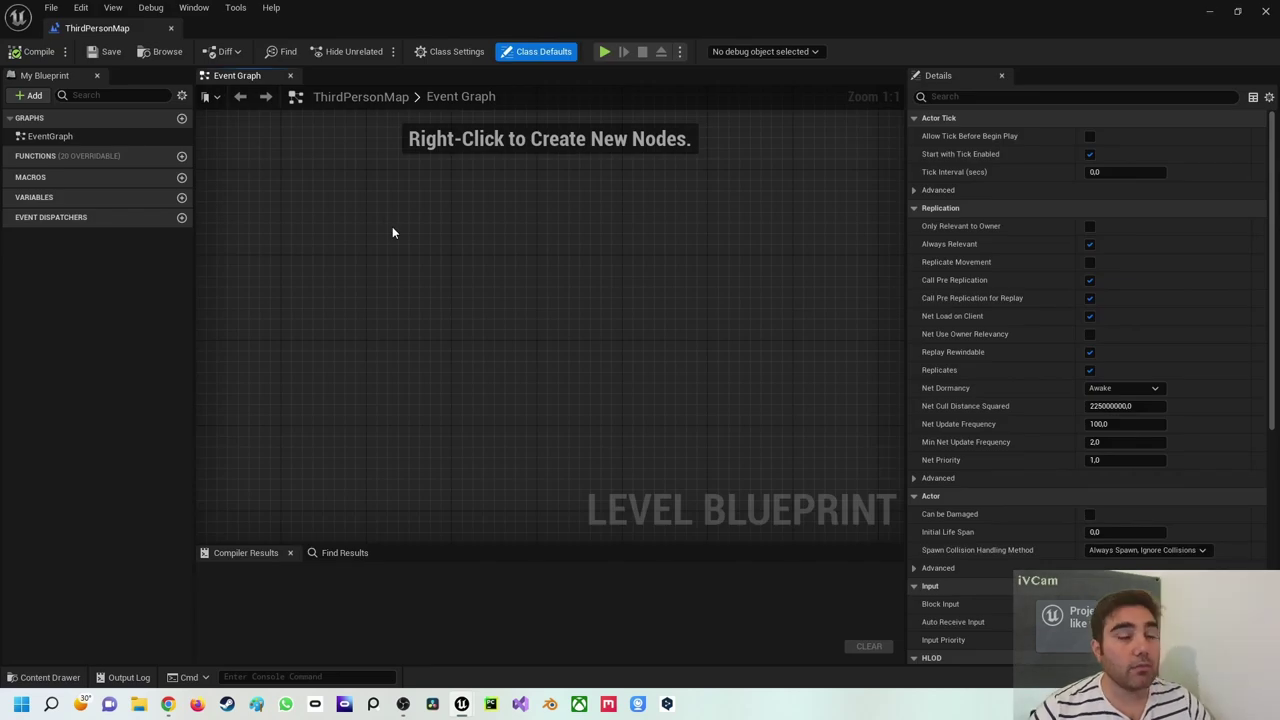
pyautogui.moveTo(100, 28); pyautogui.dragTo(273, 28)
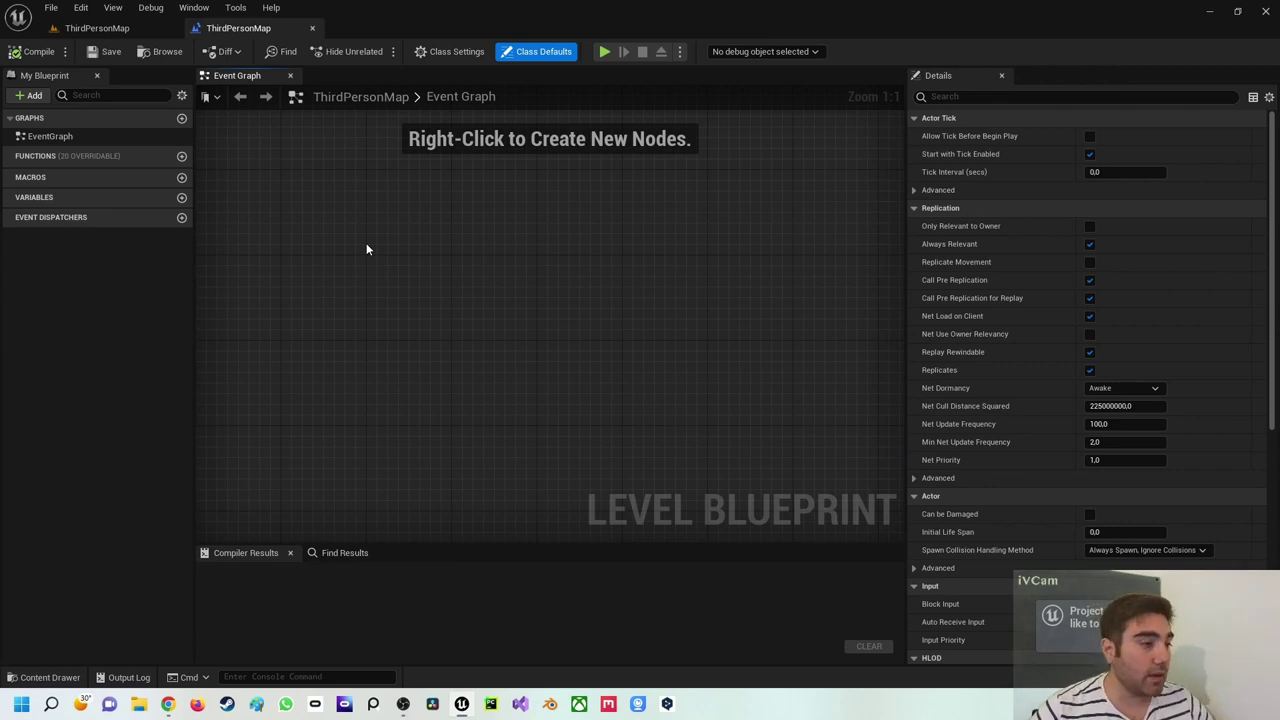
# Add an OnActorBeginOverlap (TriggerBox) event from the Collision events and pull a wire from its exec pin
pyautogui.rightClick(366, 249)
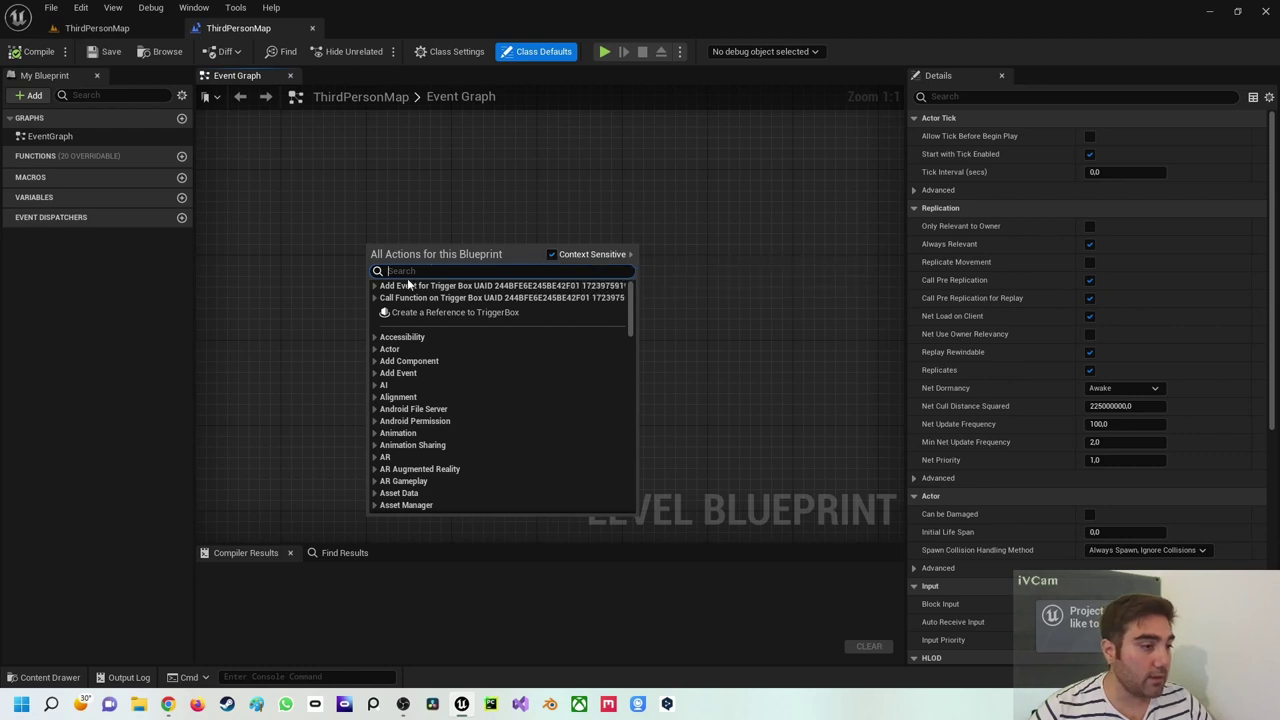
pyautogui.click(374, 286)
pyautogui.click(381, 298)
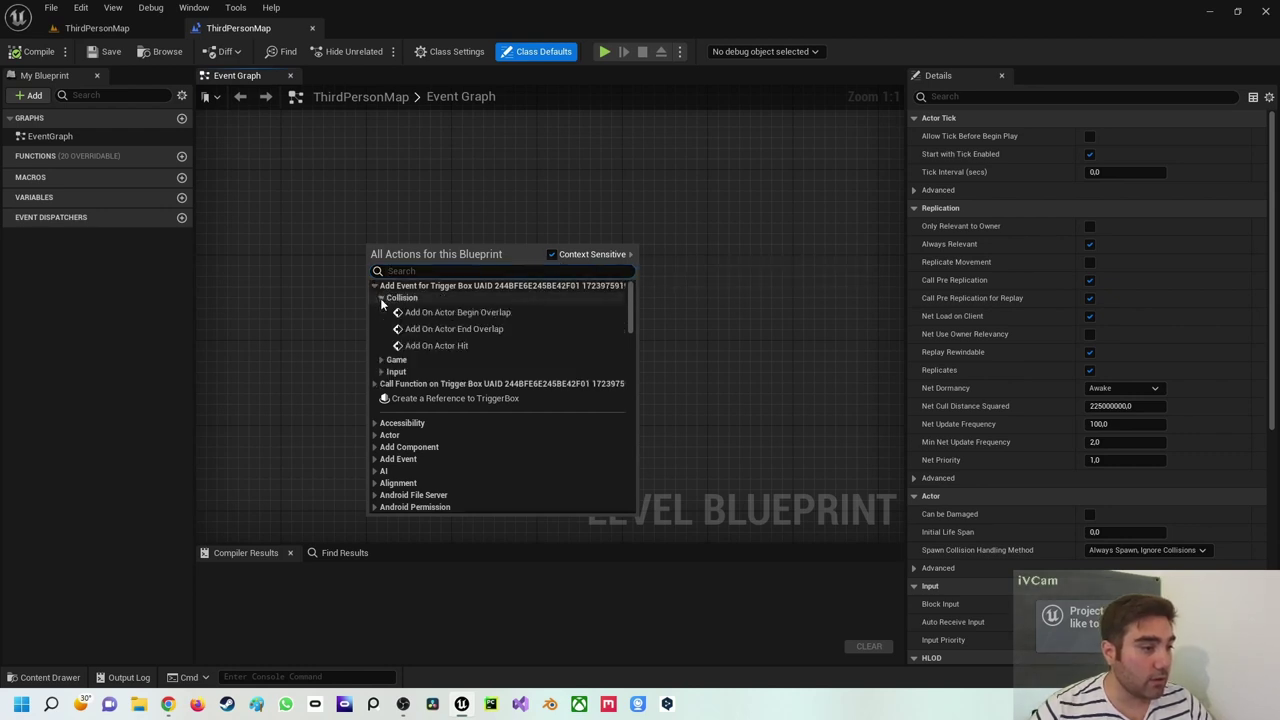
pyautogui.click(433, 313)
pyautogui.moveTo(443, 267); pyautogui.dragTo(348, 233)
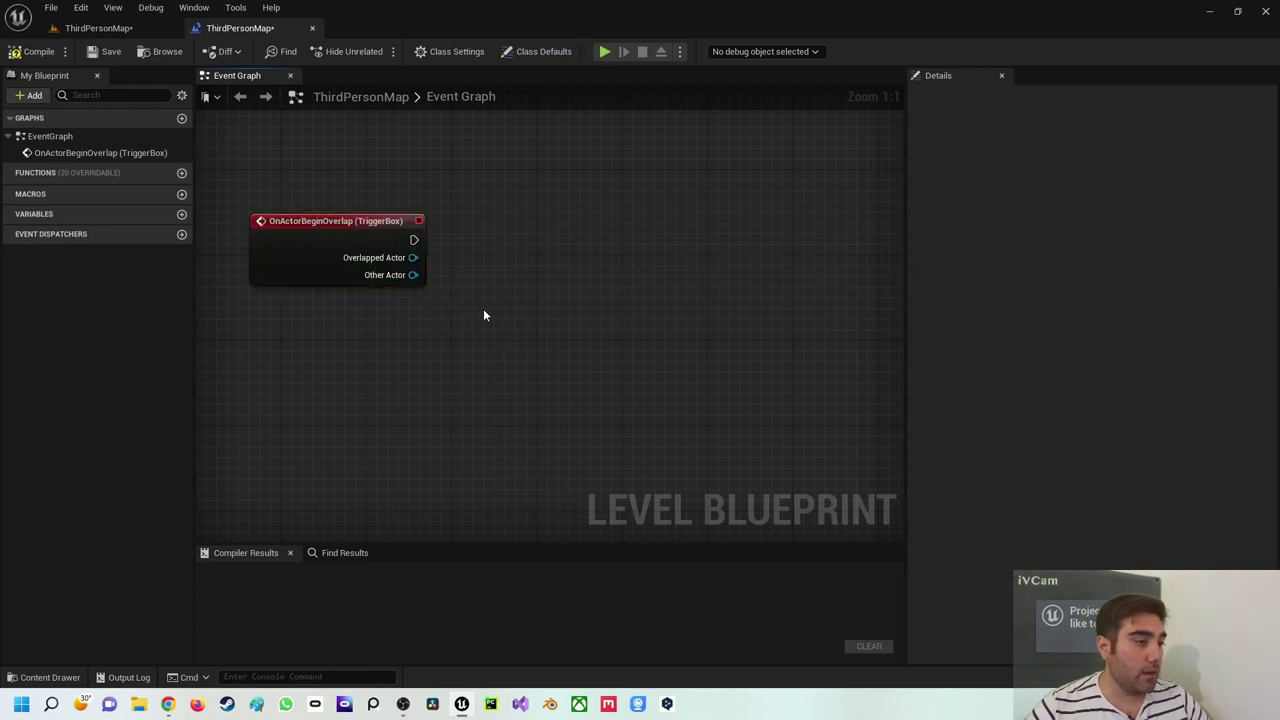
pyautogui.moveTo(483, 315); pyautogui.dragTo(500, 342, button='right')
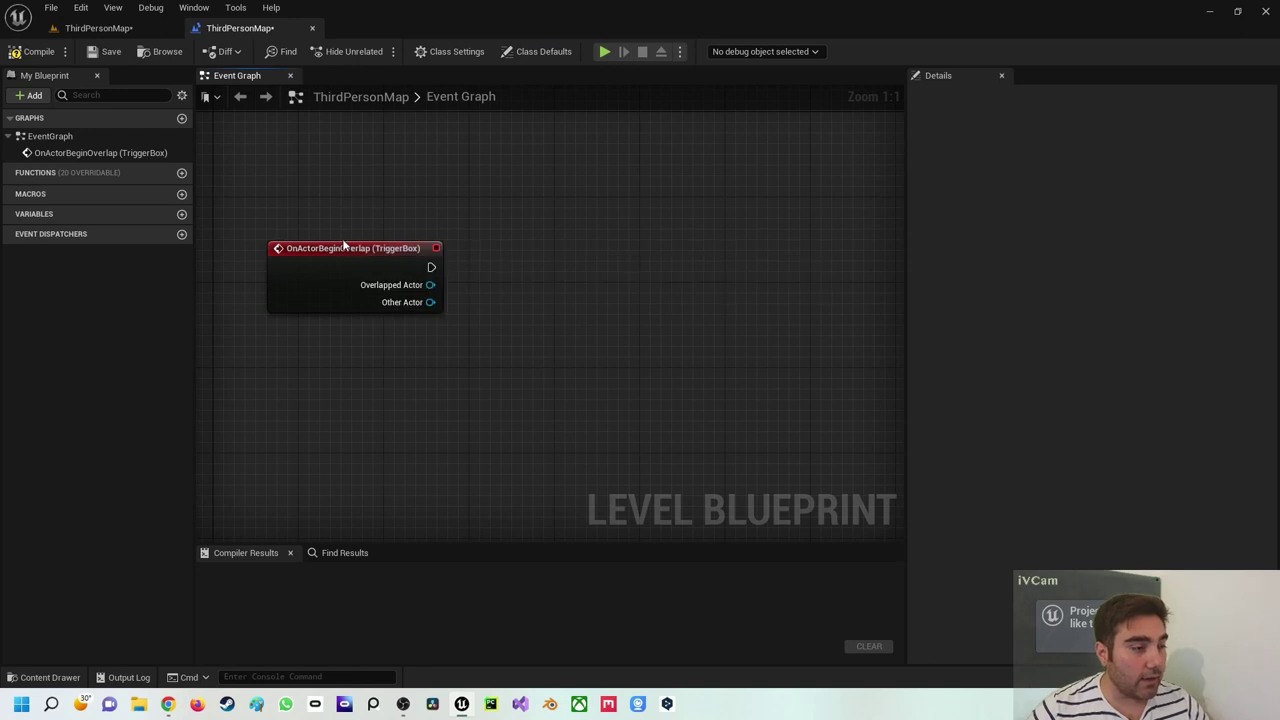
pyautogui.moveTo(360, 265)
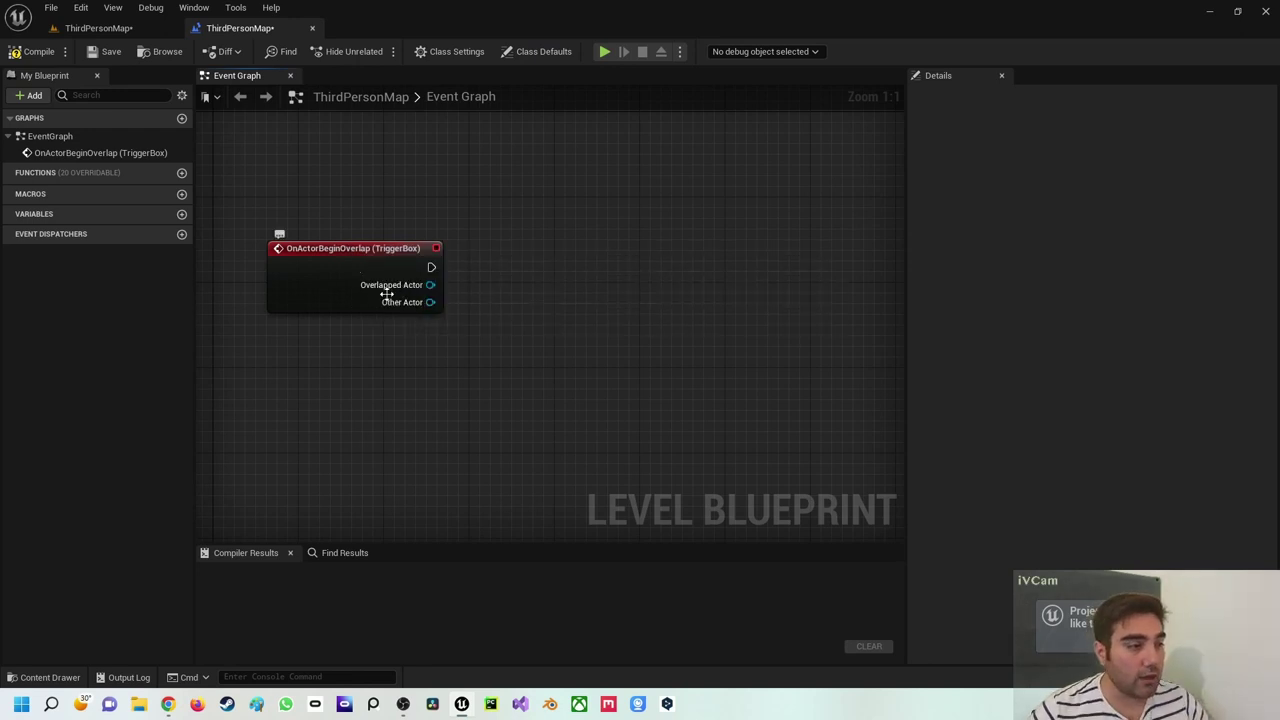
pyautogui.moveTo(428, 270); pyautogui.dragTo(615, 268)
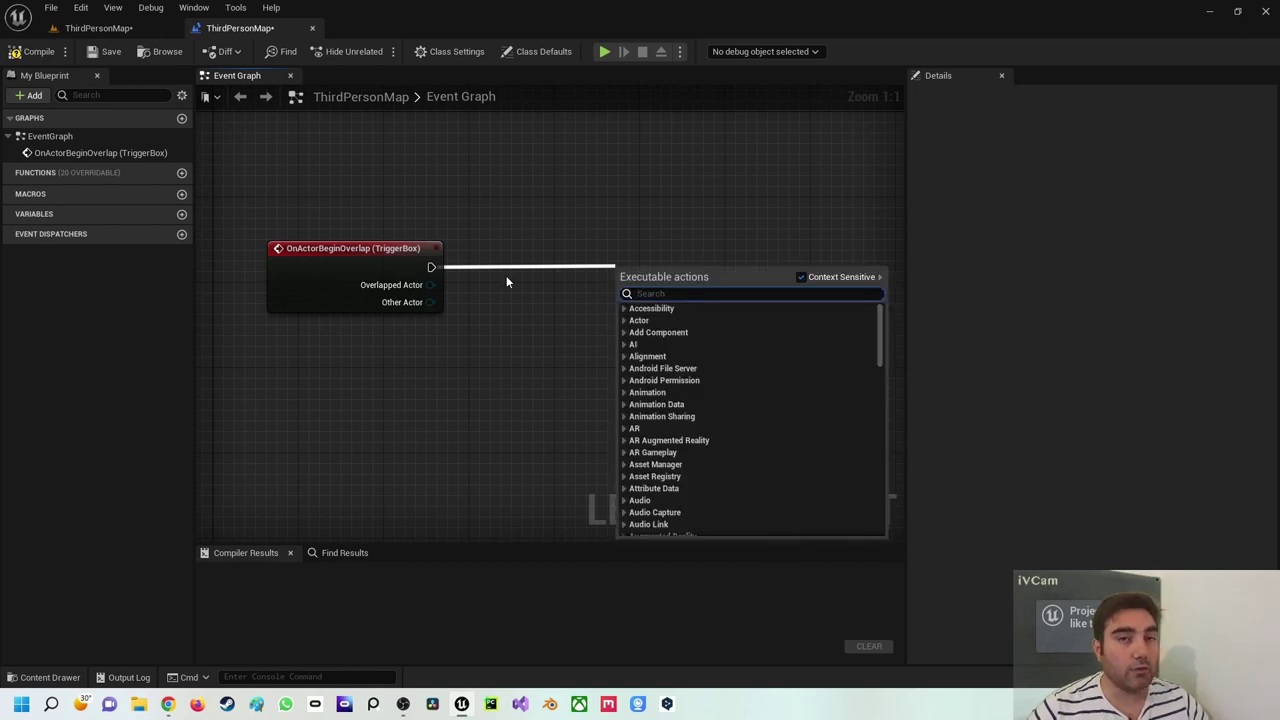
# Connect a Print String node to the overlap event with the message 'Ich laufe durch eine unsichtbare Box'
pyautogui.moveTo(430, 267); pyautogui.dragTo(582, 267)
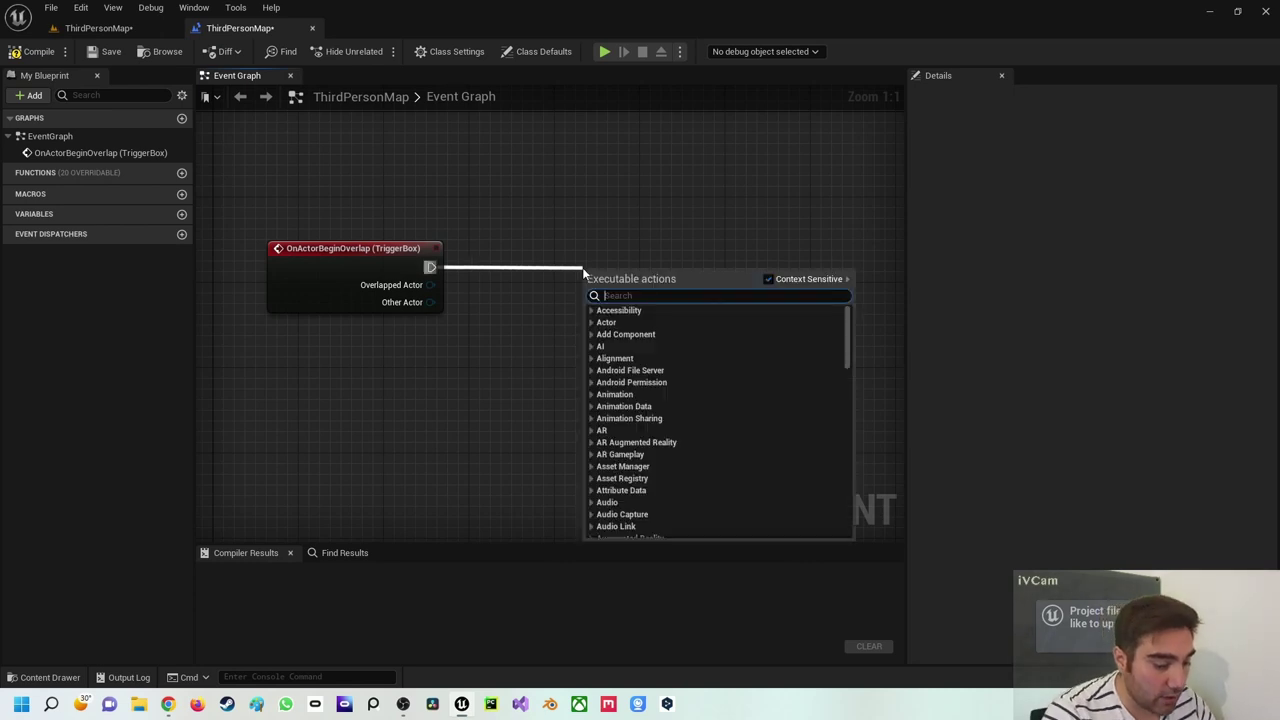
pyautogui.write('print')
pyautogui.press('Return')
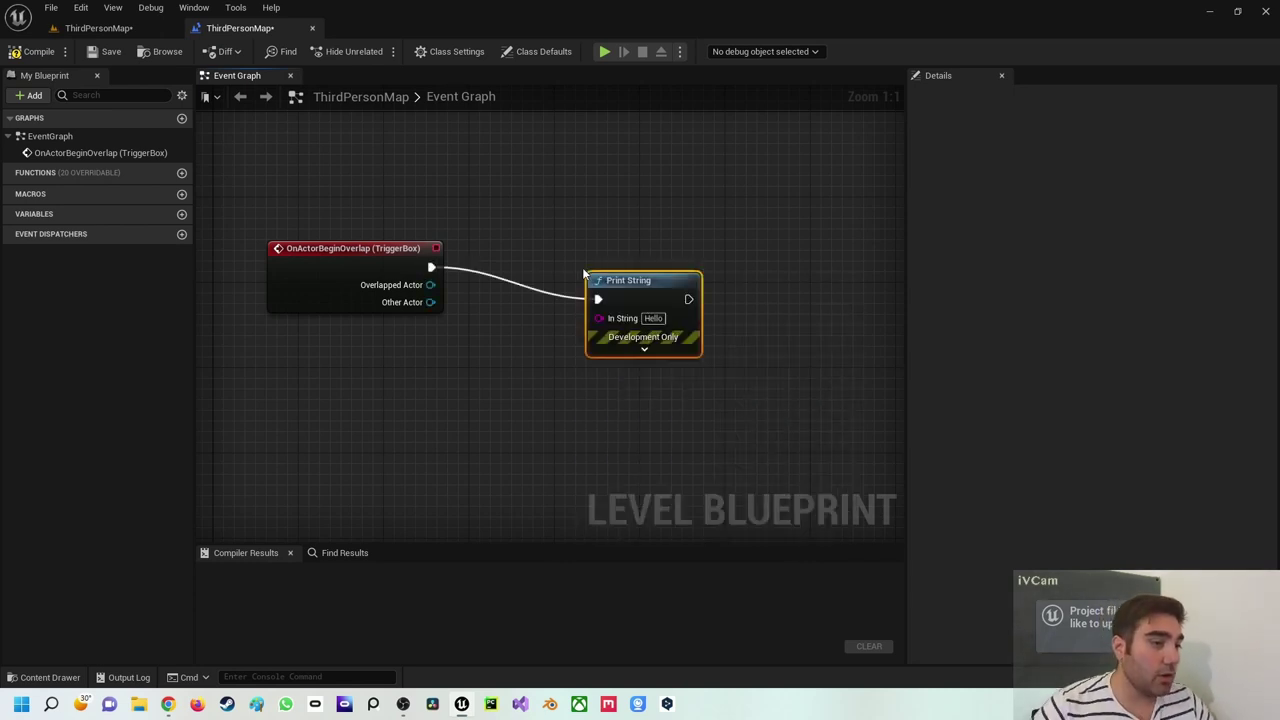
pyautogui.moveTo(588, 278); pyautogui.dragTo(546, 246)
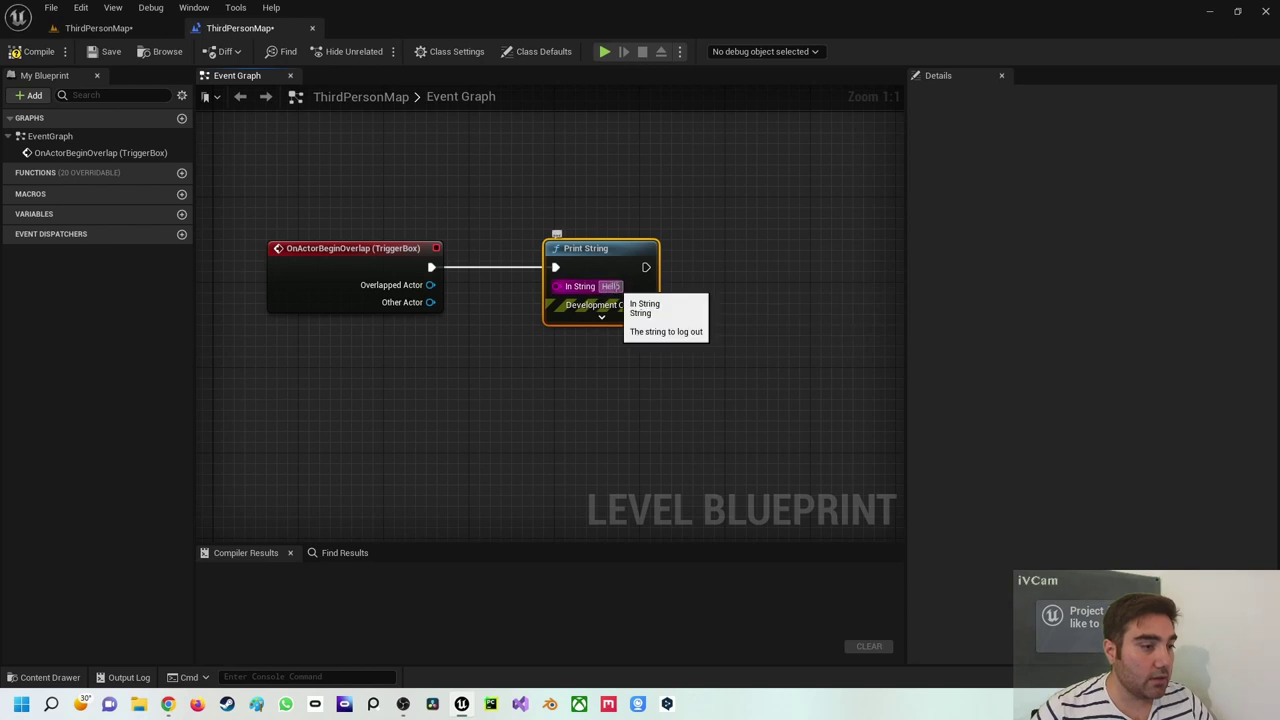
pyautogui.click(612, 286)
pyautogui.press('BackSpace')
pyautogui.write('Ich laufe')
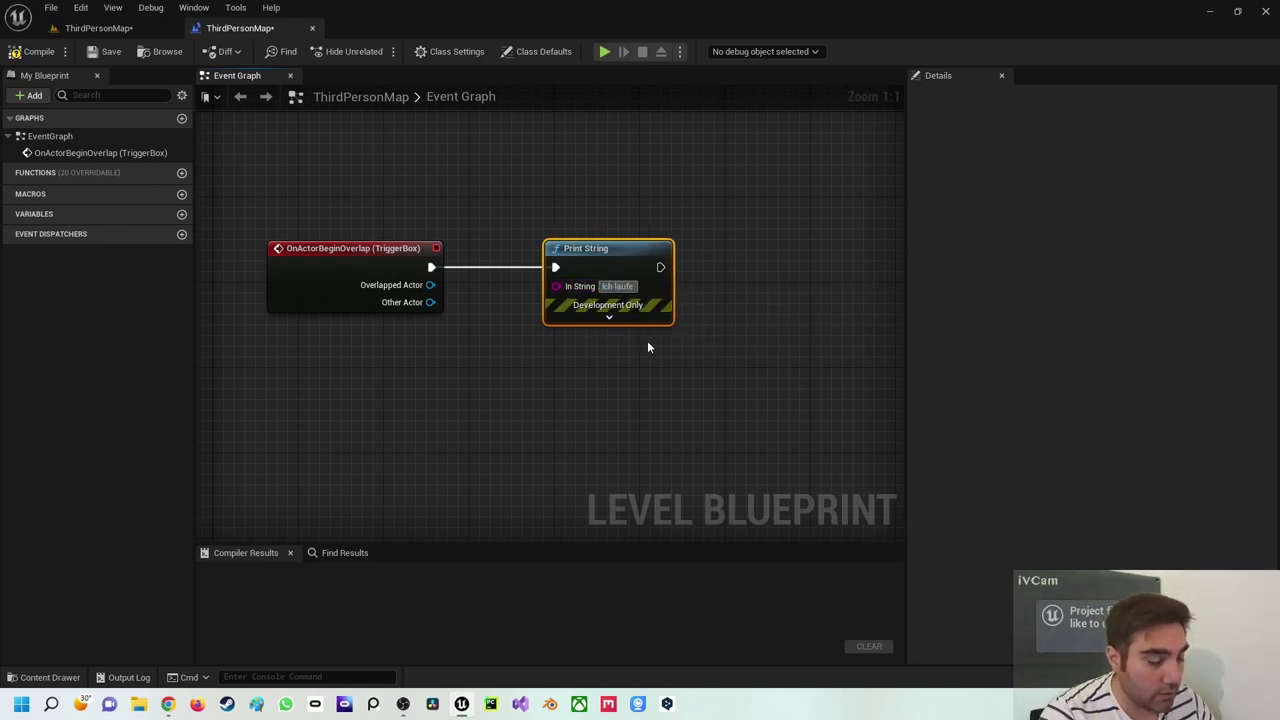
pyautogui.write(' durch eine')
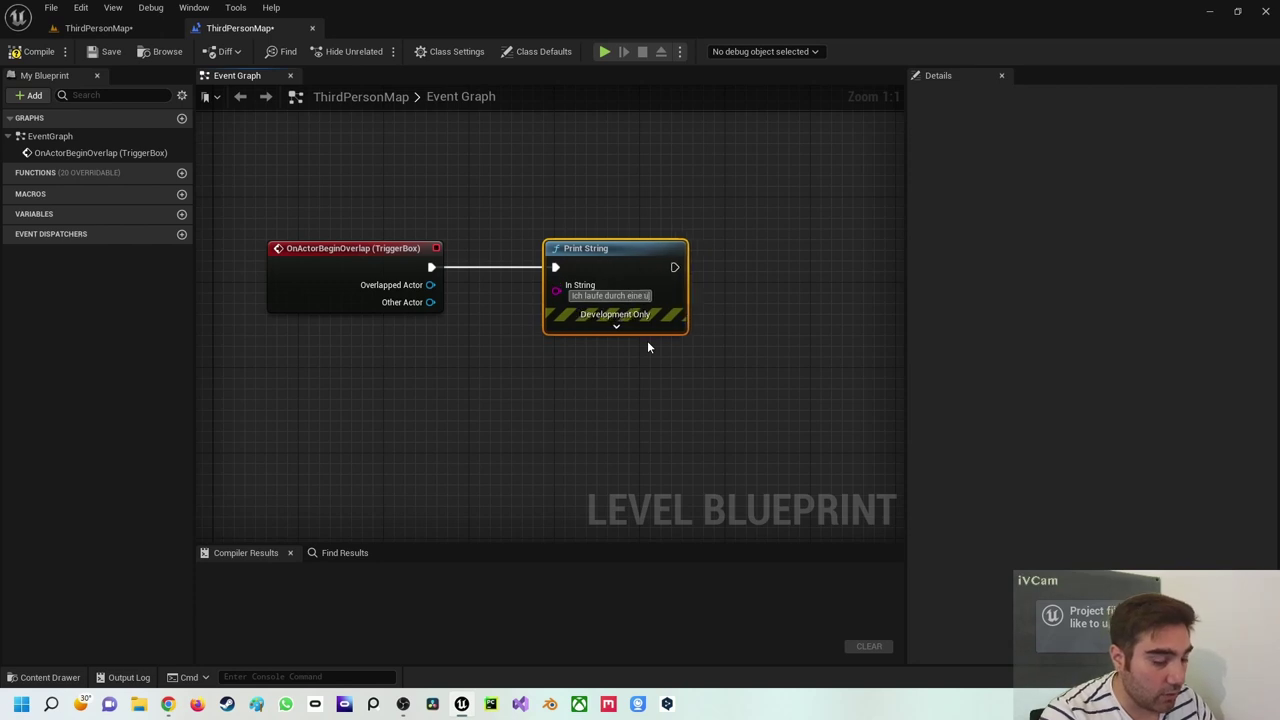
pyautogui.write(' unsichtbare ')
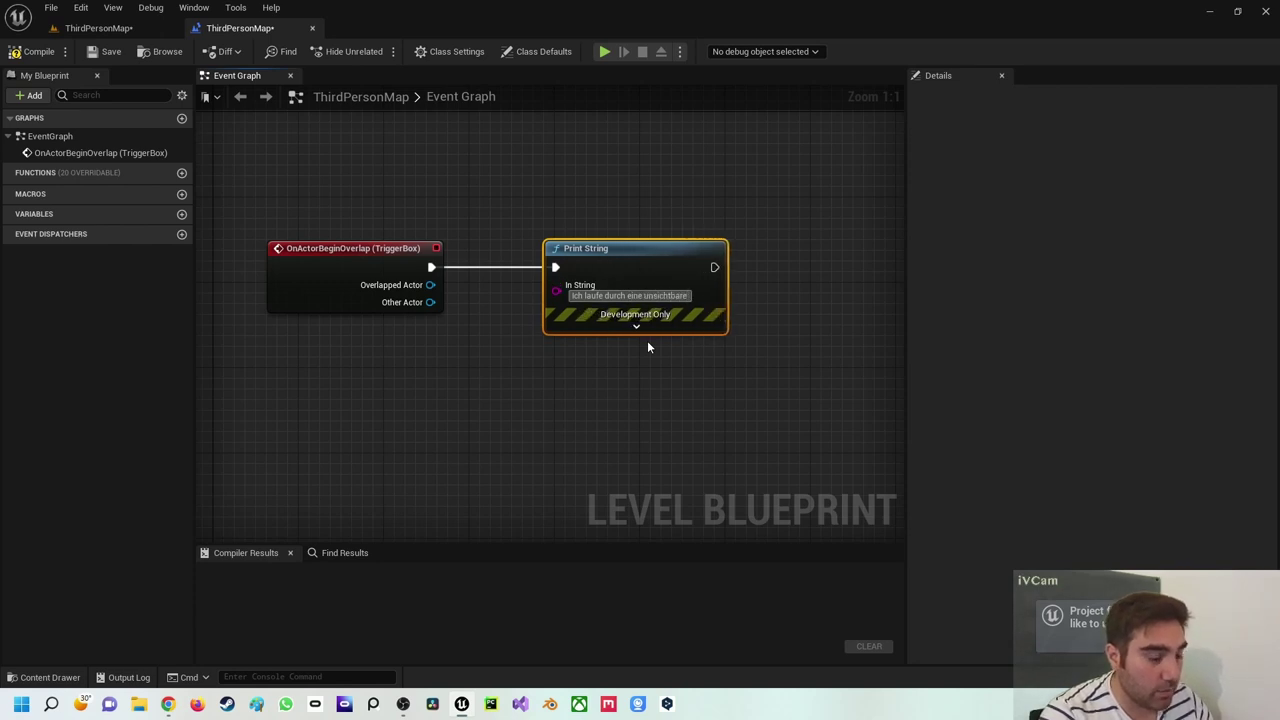
pyautogui.write('Box')
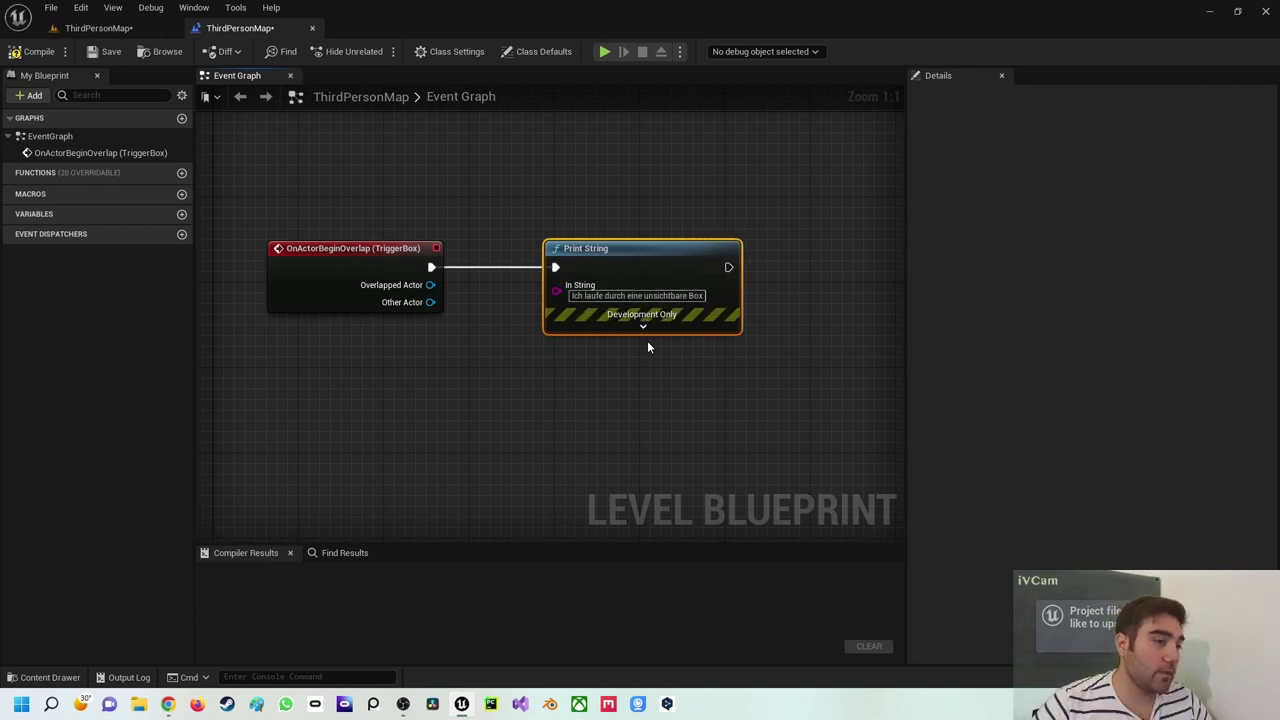
# Compile and save the Level Blueprint, then switch to the ThirdPersonMap level tab
pyautogui.click(38, 58)
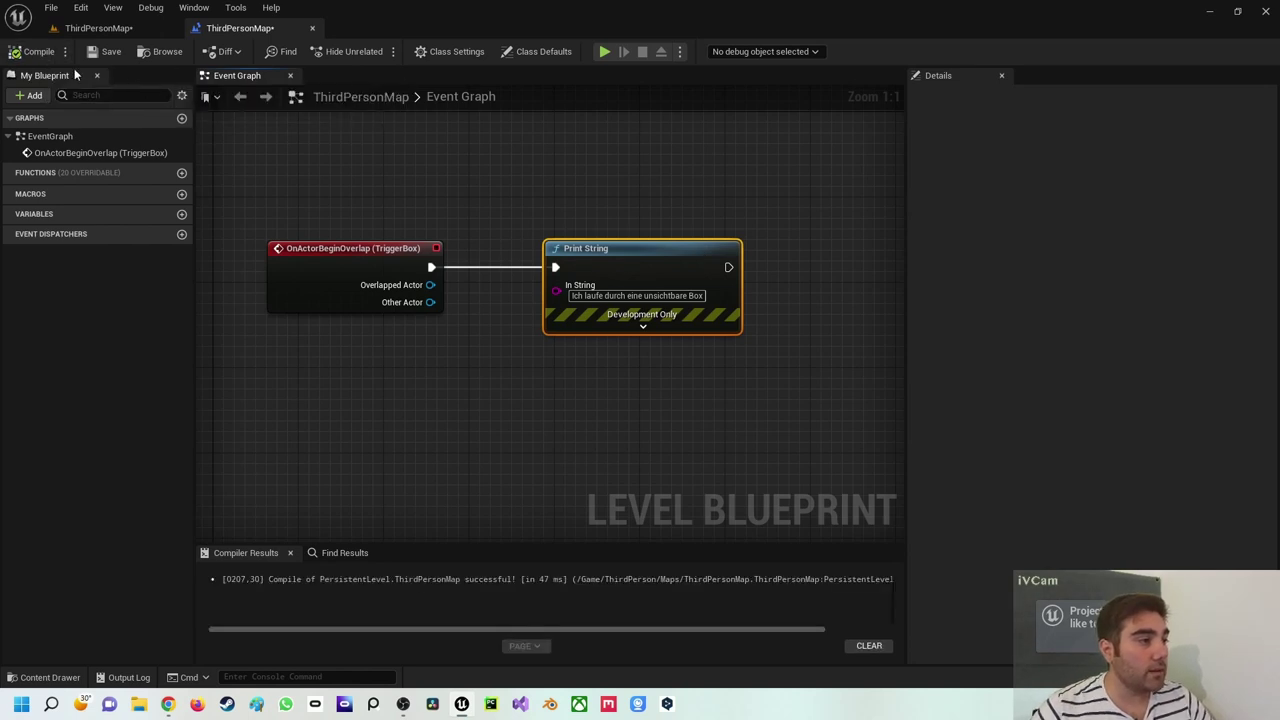
pyautogui.click(102, 51)
pyautogui.click(129, 27)
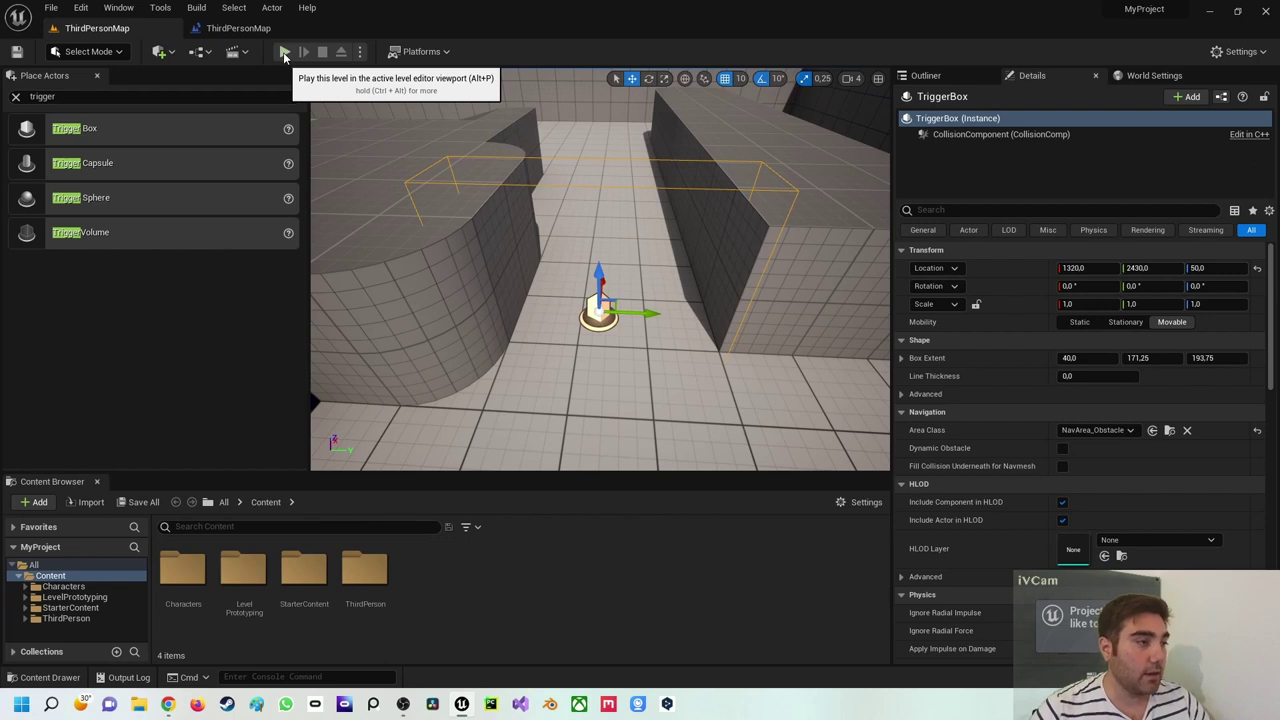
# Play the level and walk the character forward through the corridor's trigger box
pyautogui.click(283, 52)
pyautogui.press('w')
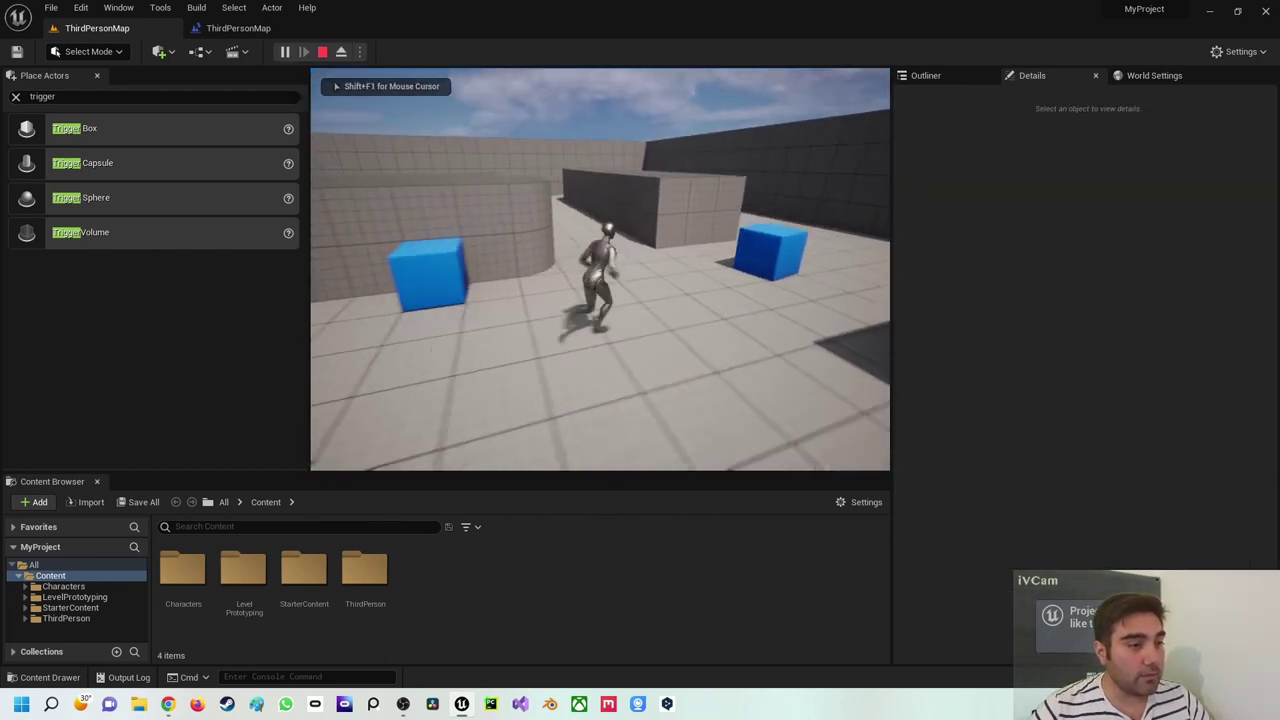
pyautogui.press('w')
pyautogui.press('w')
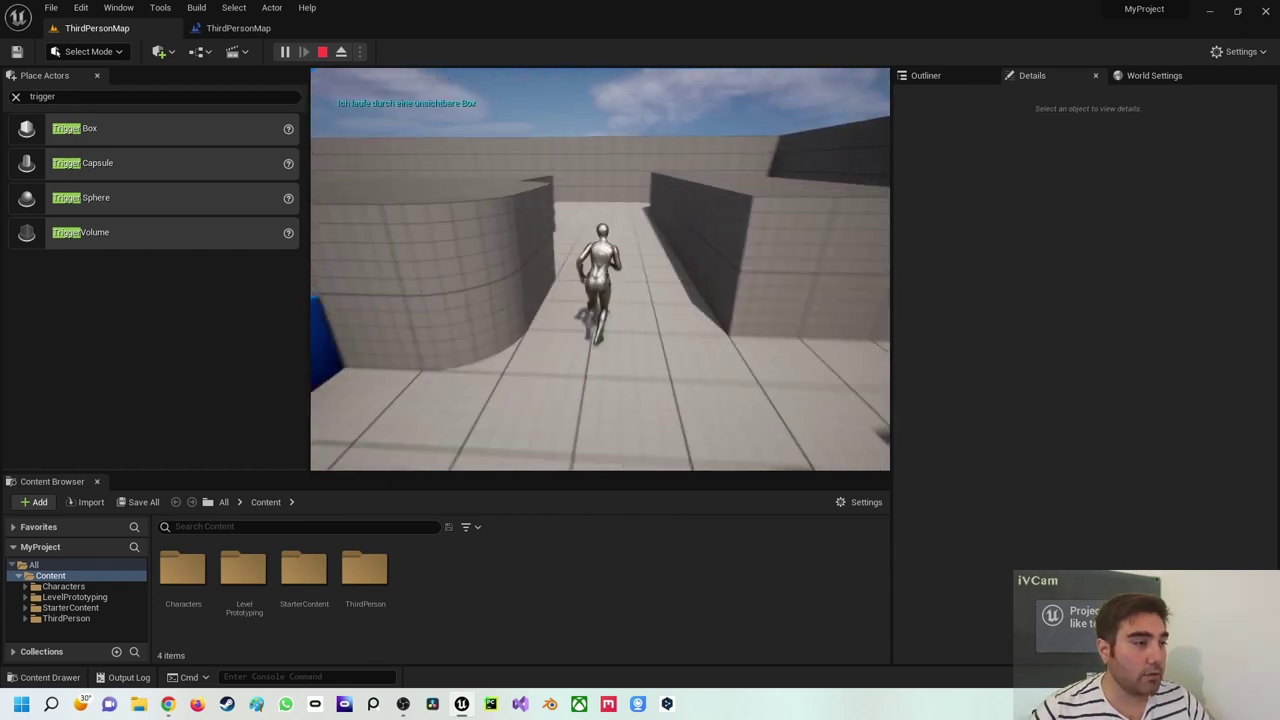
pyautogui.press('w')
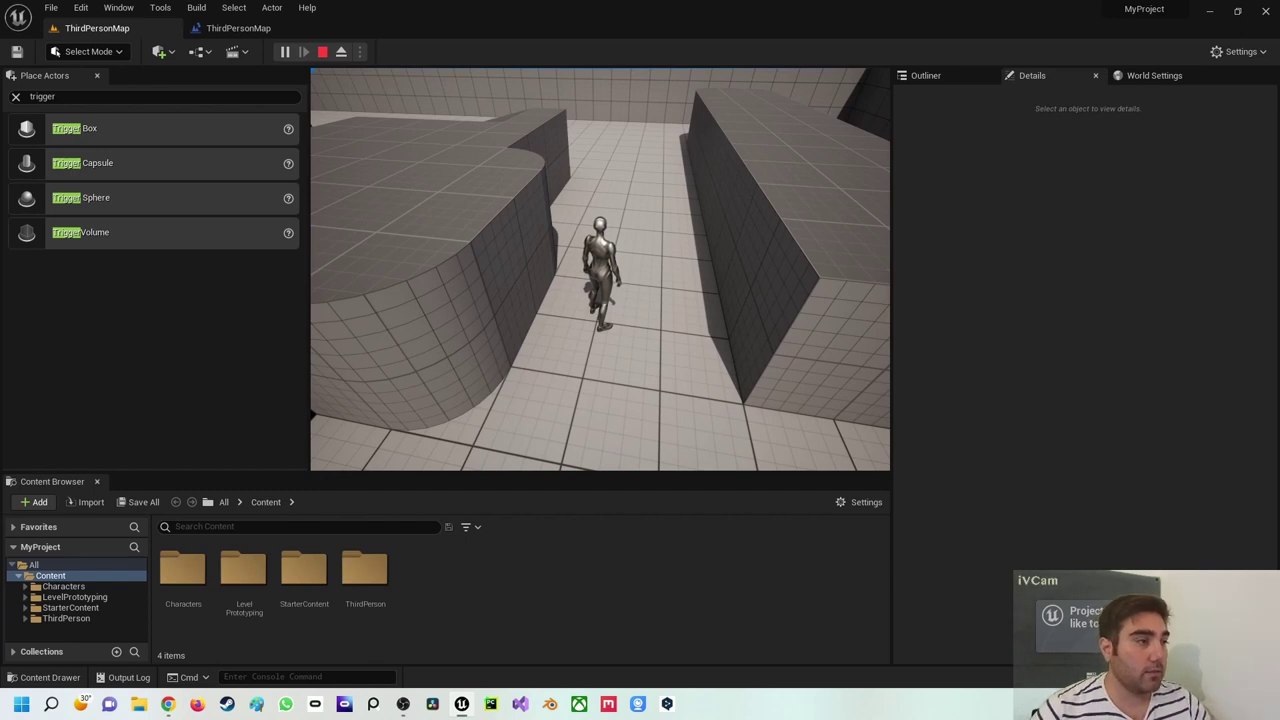
# Stop the play session and return to the Level Blueprint's Event Graph tab
pyautogui.press('Escape')
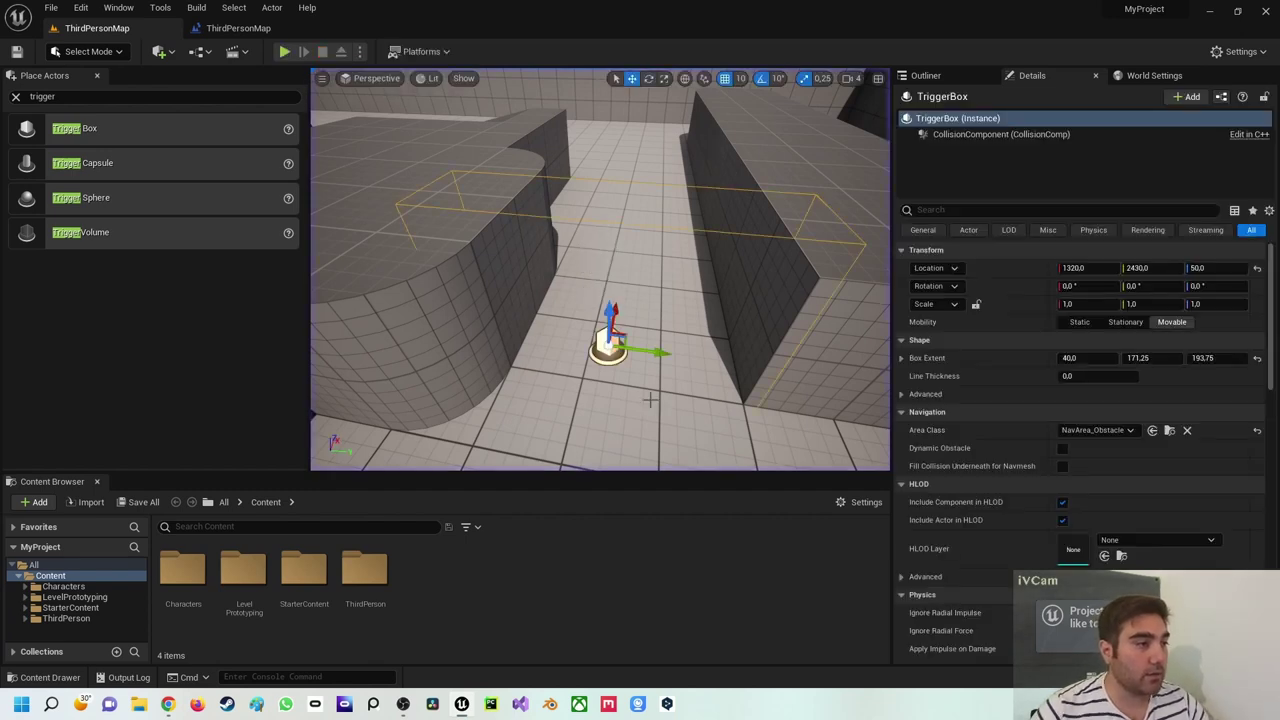
pyautogui.click(236, 28)
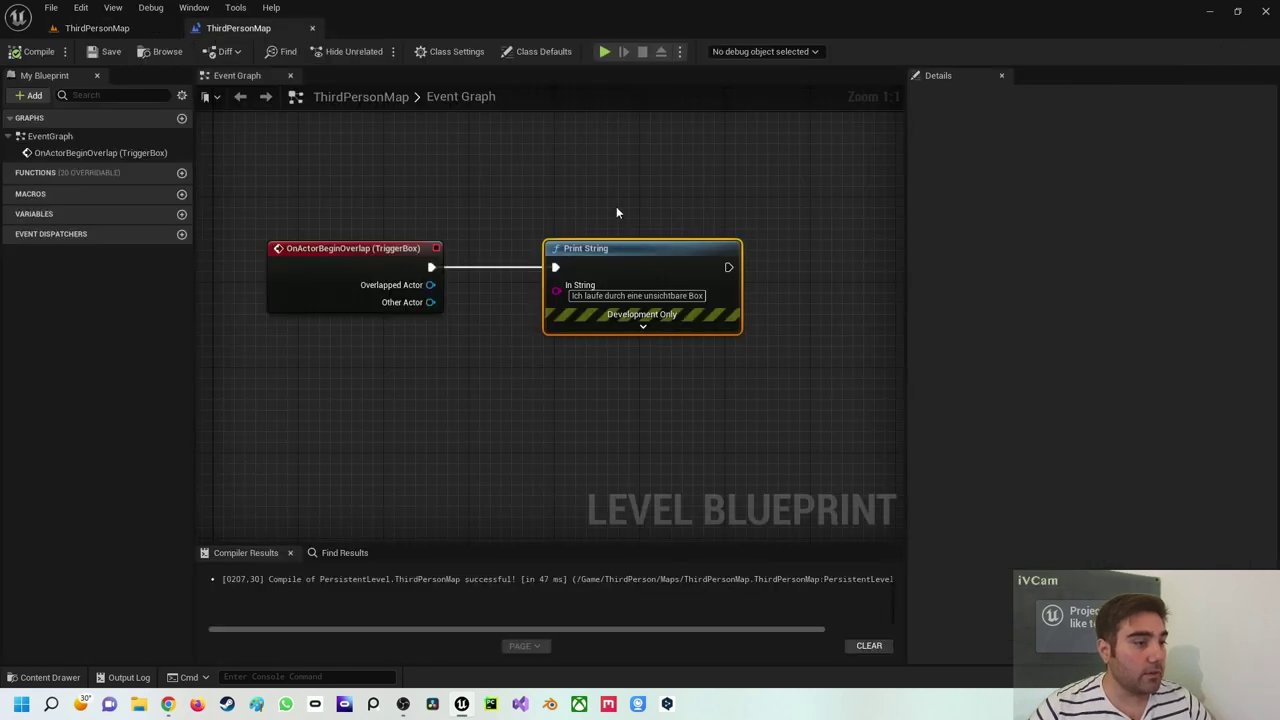